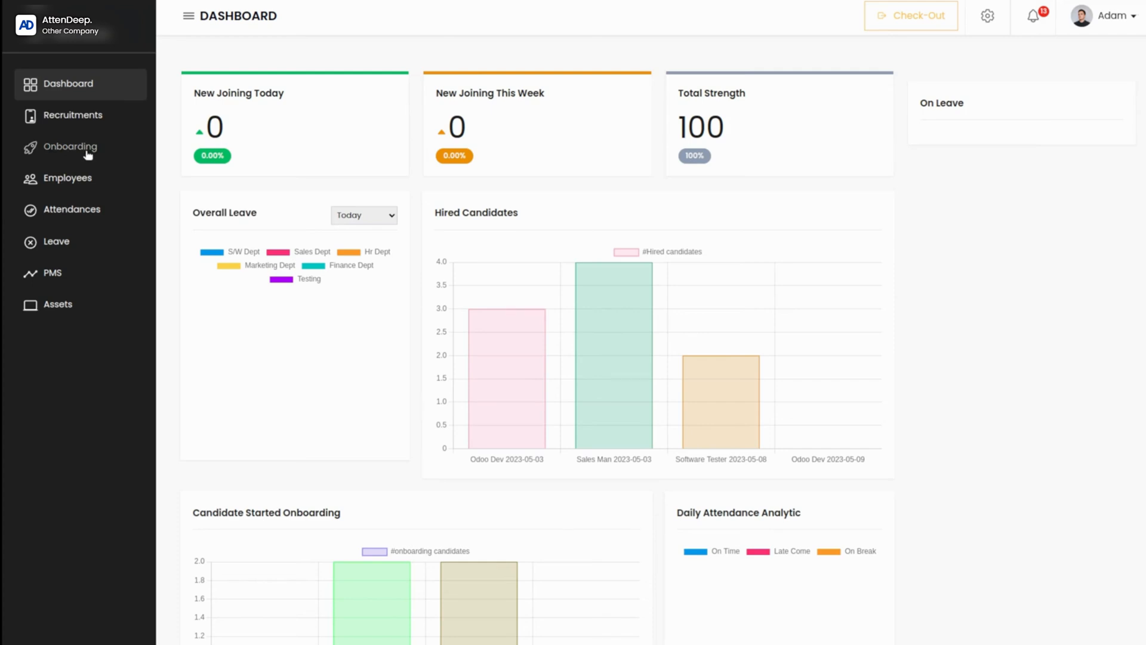
Step: Open the recruitment pipeline and view the stages of the Sales Man and Odoo Dev recruitments
left_click(73, 115)
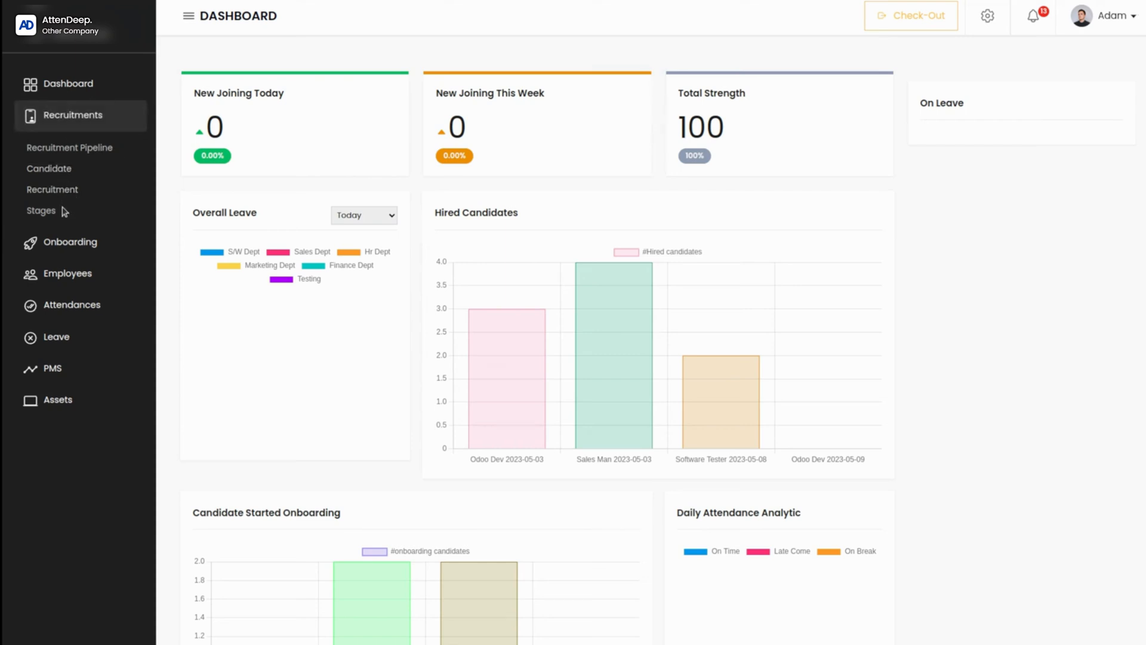
left_click(71, 148)
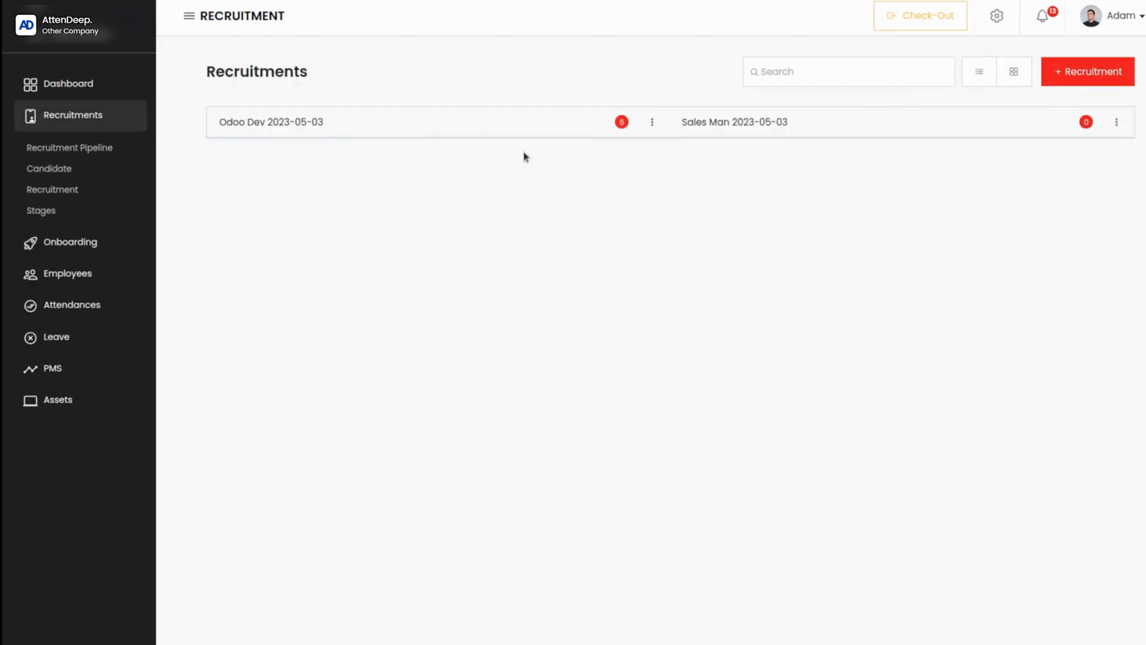
left_click(512, 121)
left_click(759, 122)
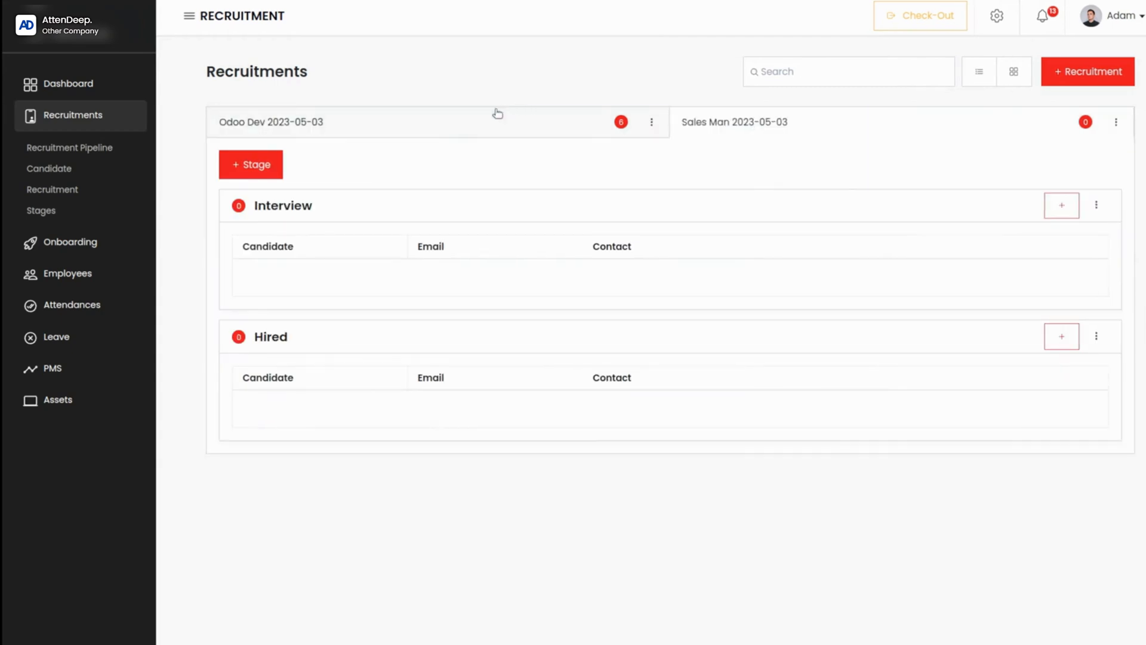
left_click(443, 121)
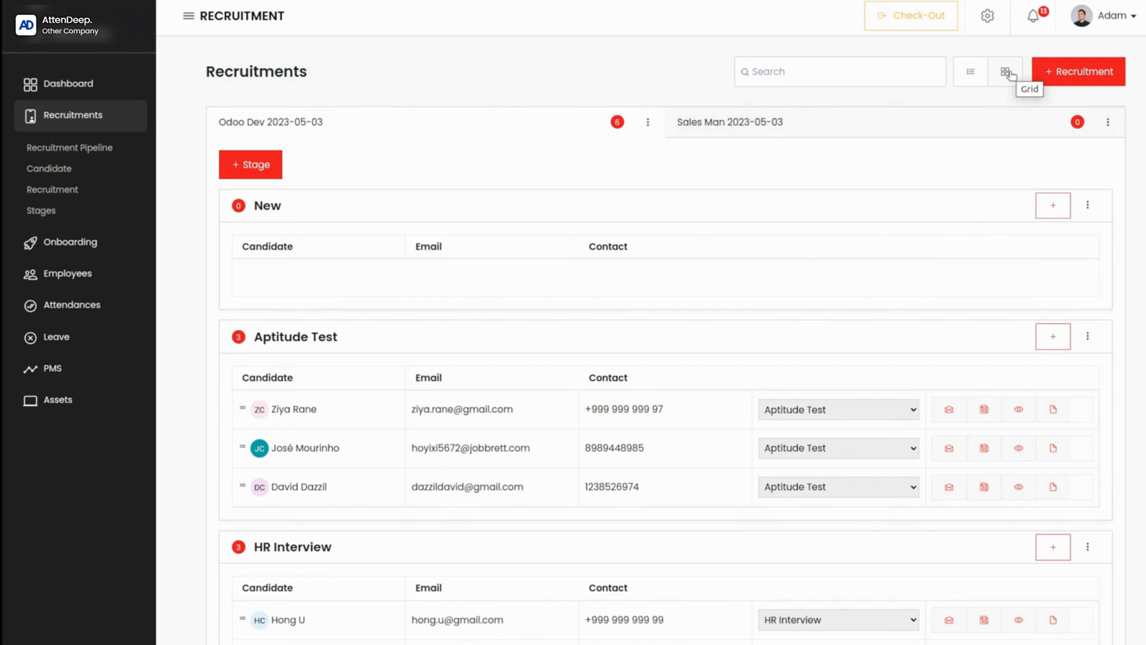
Step: Look over the Odoo Dev candidates by stage in the list, in the grid view, and back in the list view
scroll(686, 478, "down", 1)
scroll(686, 478, "up", 1)
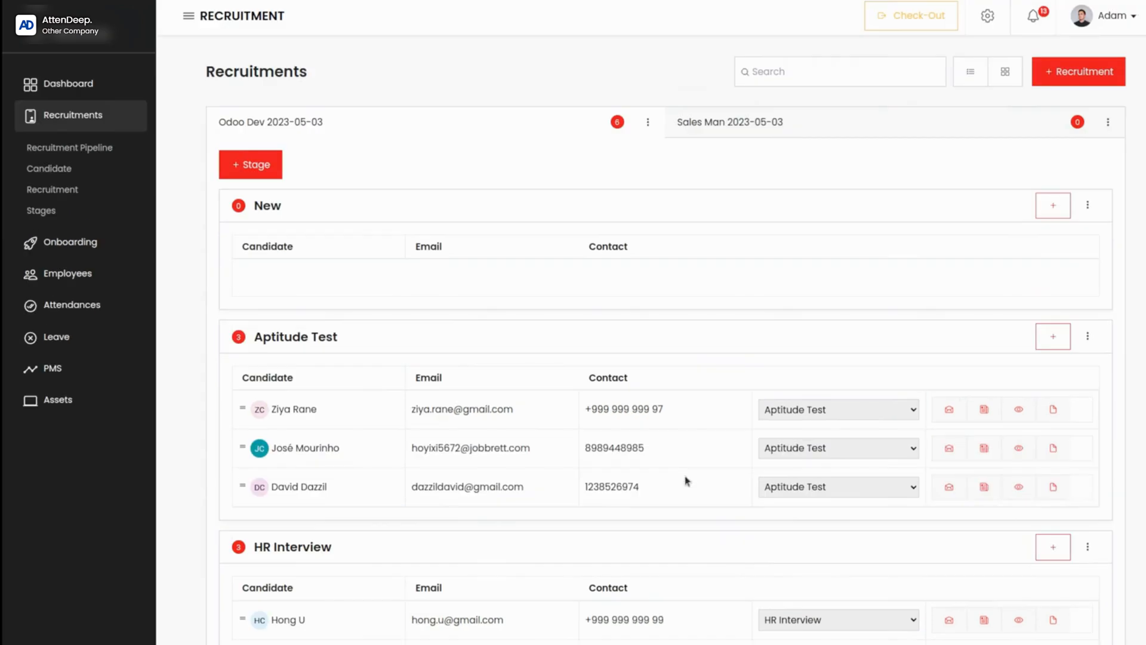
left_click(1008, 72)
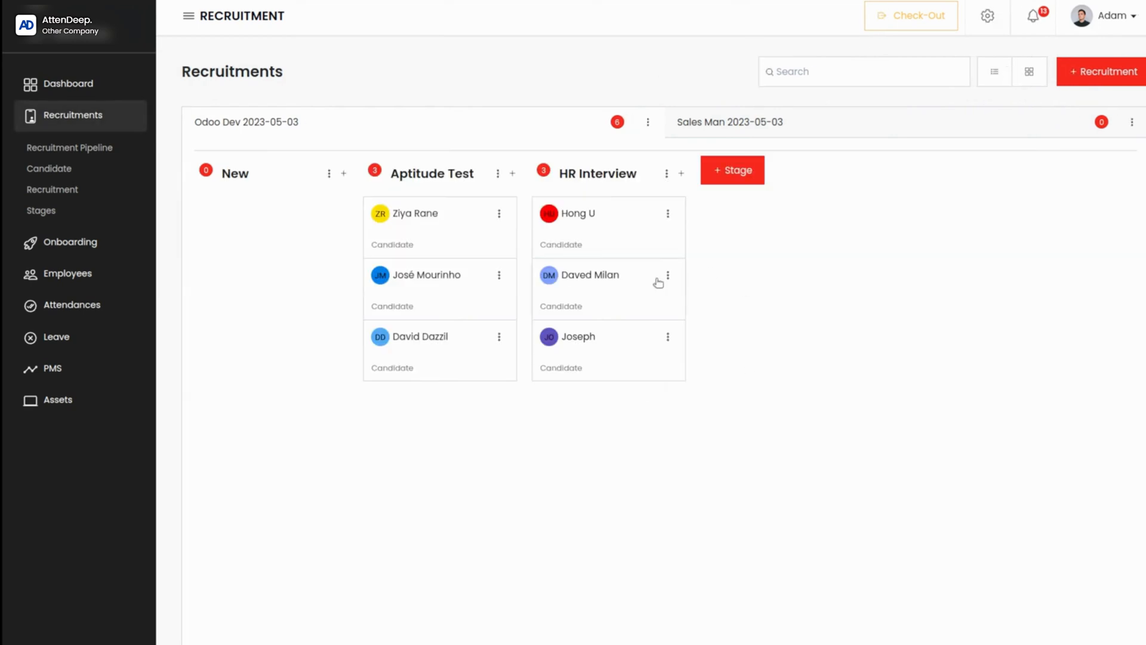
left_click(995, 72)
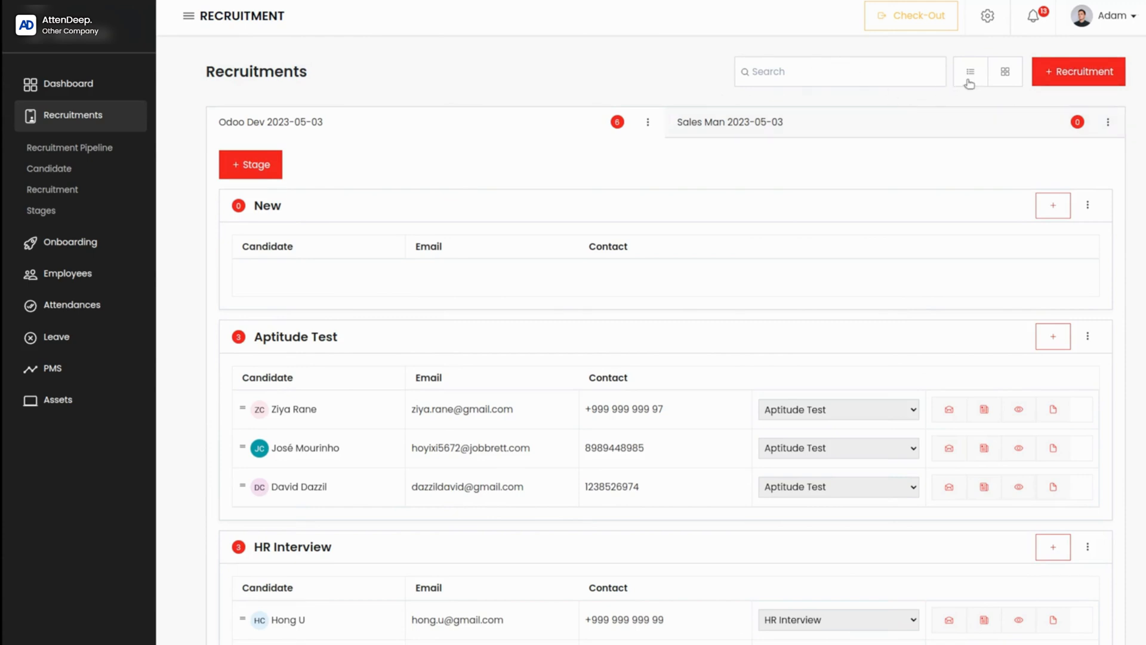
Step: Start a new recruitment with the description "New recruitment", job position Django Dev and a vacancy of 10
left_click(1069, 79)
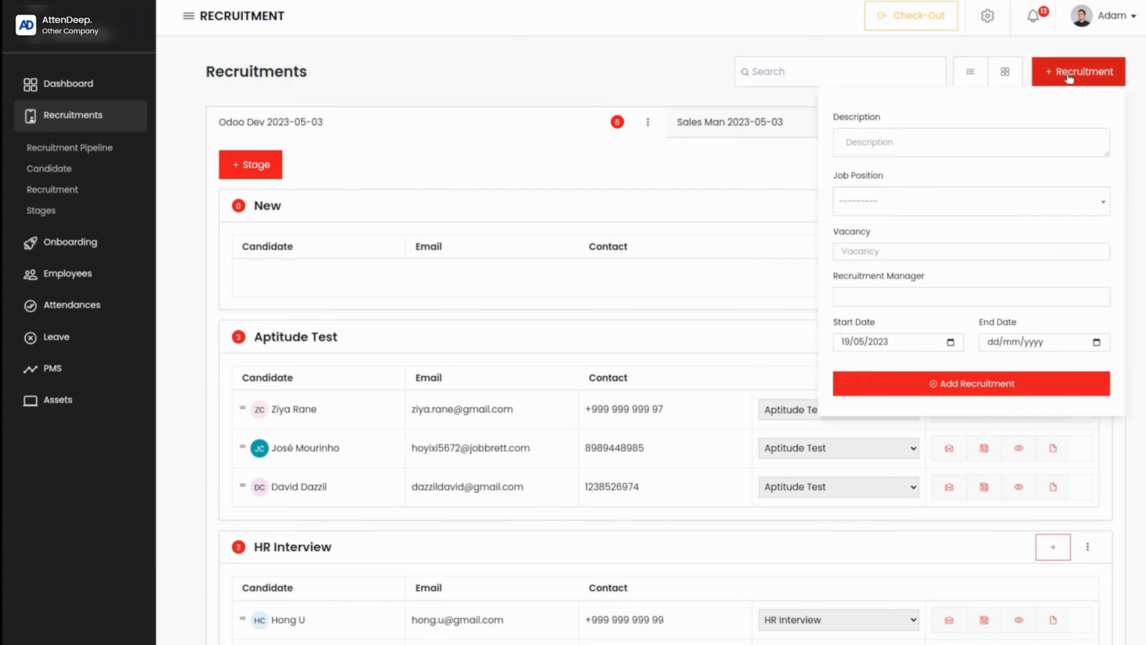
left_click(865, 145)
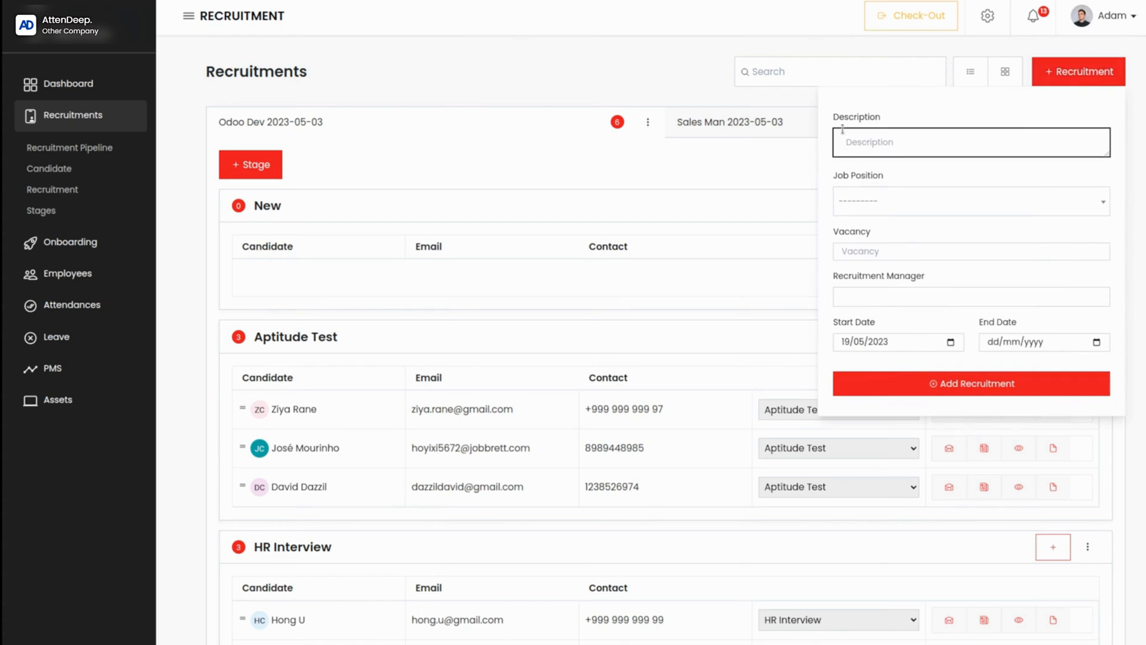
type("New recruitment")
left_click(898, 202)
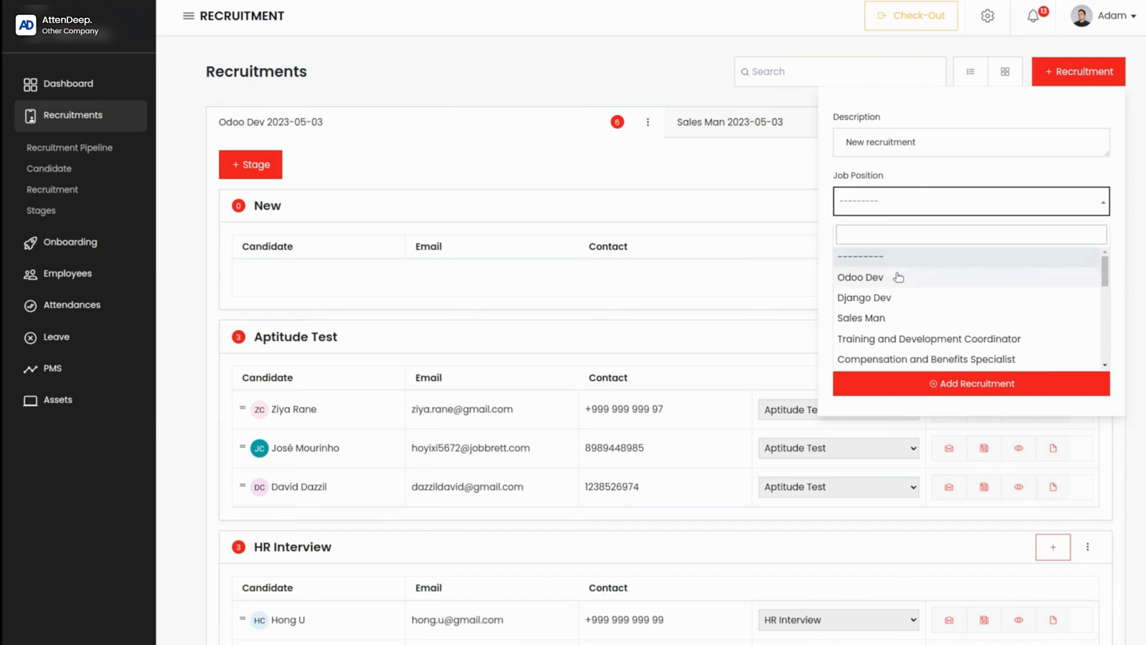
left_click(897, 299)
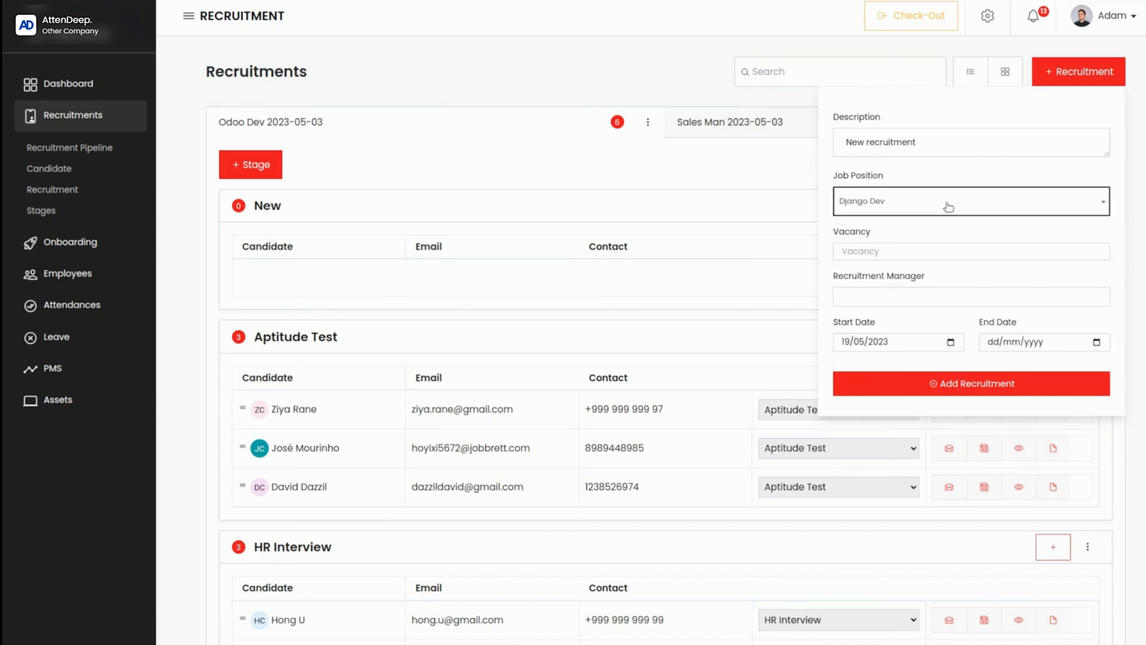
left_click(881, 249)
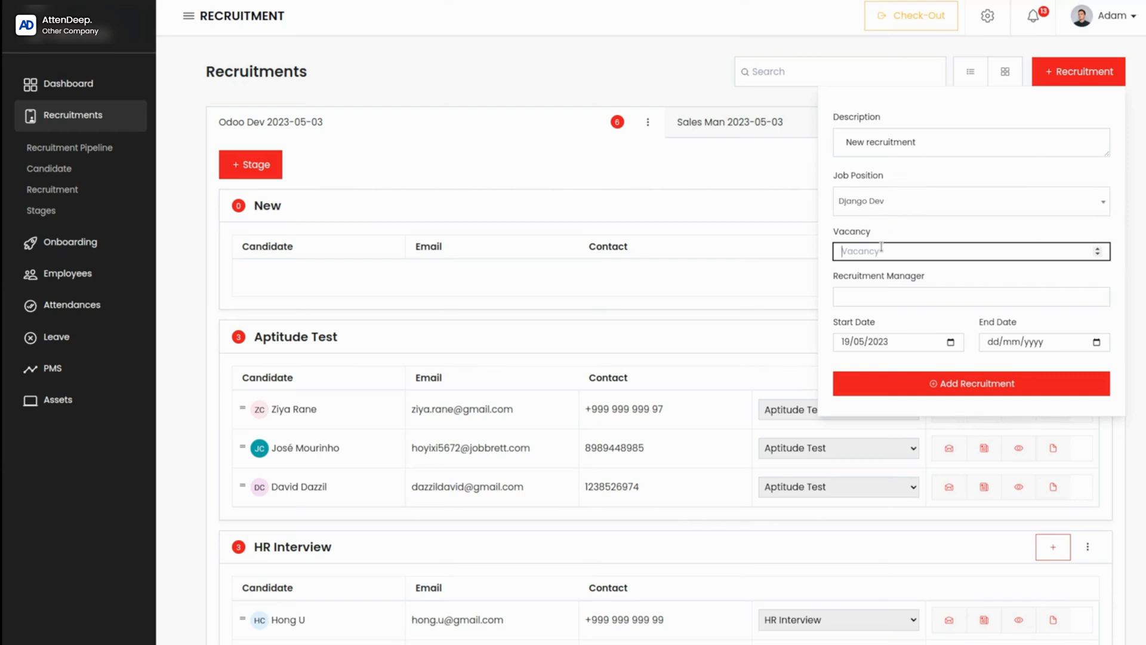
type("10")
Step: Assign the first listed employee as recruitment manager, set the end date to 11/06/2023 and add the recruitment
left_click(893, 296)
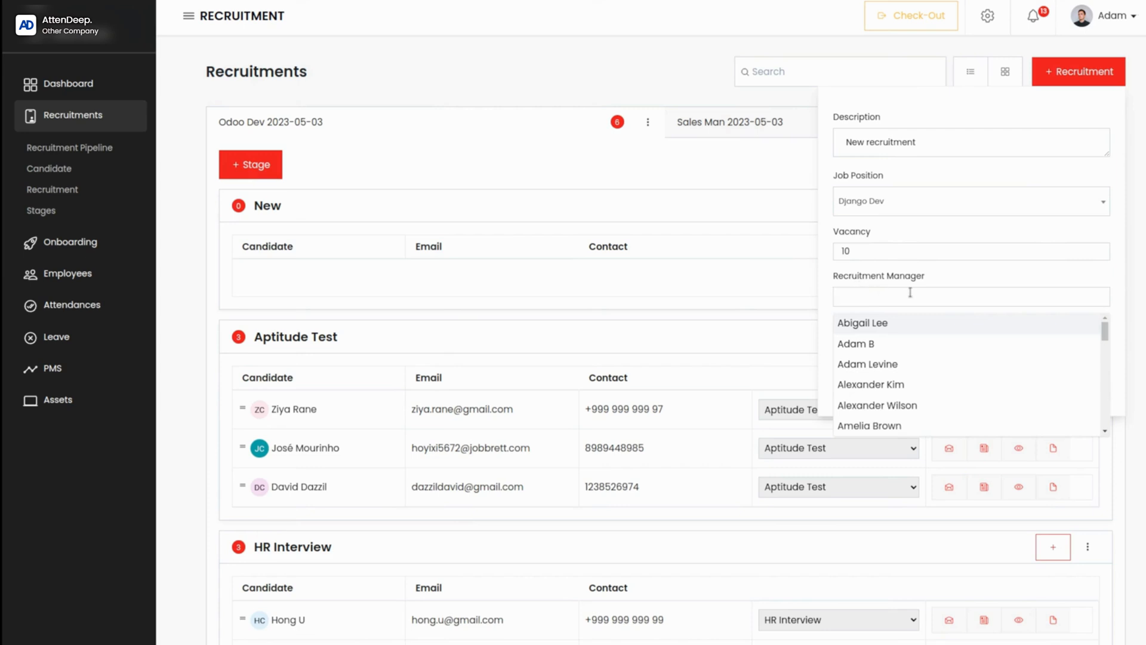
left_click(873, 328)
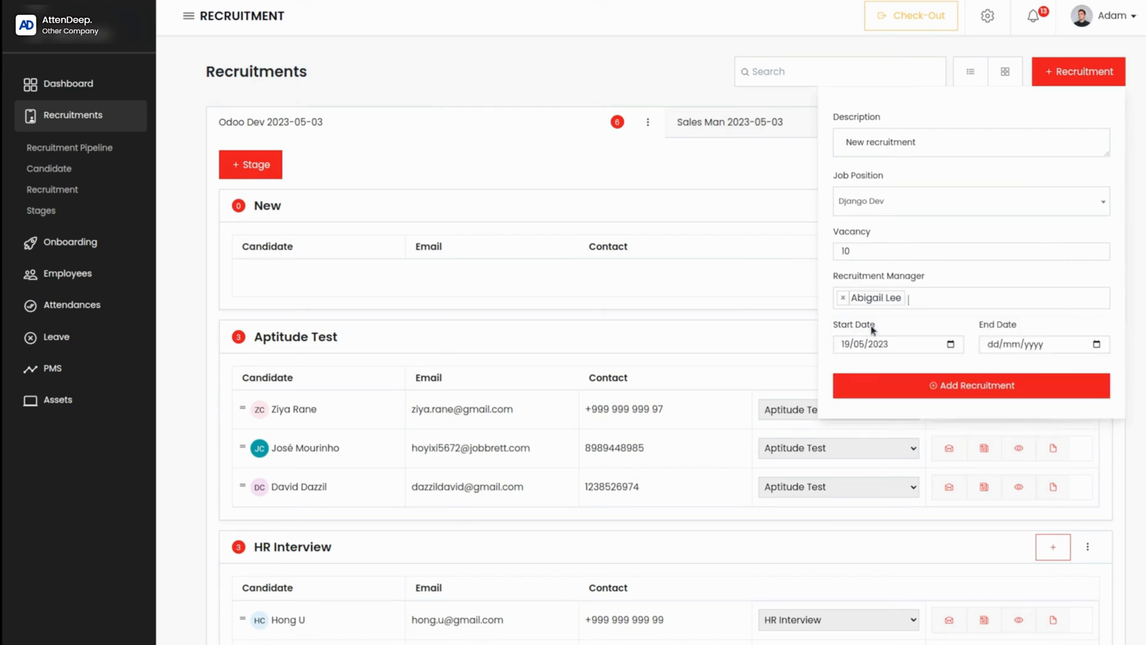
left_click(951, 344)
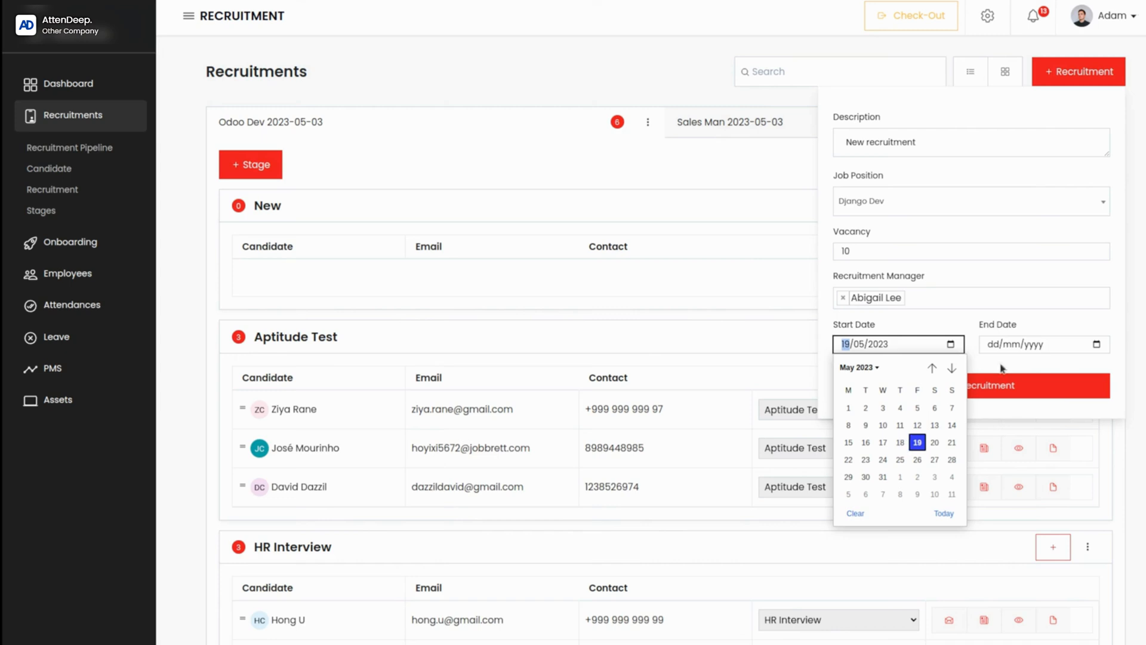
left_click(1097, 346)
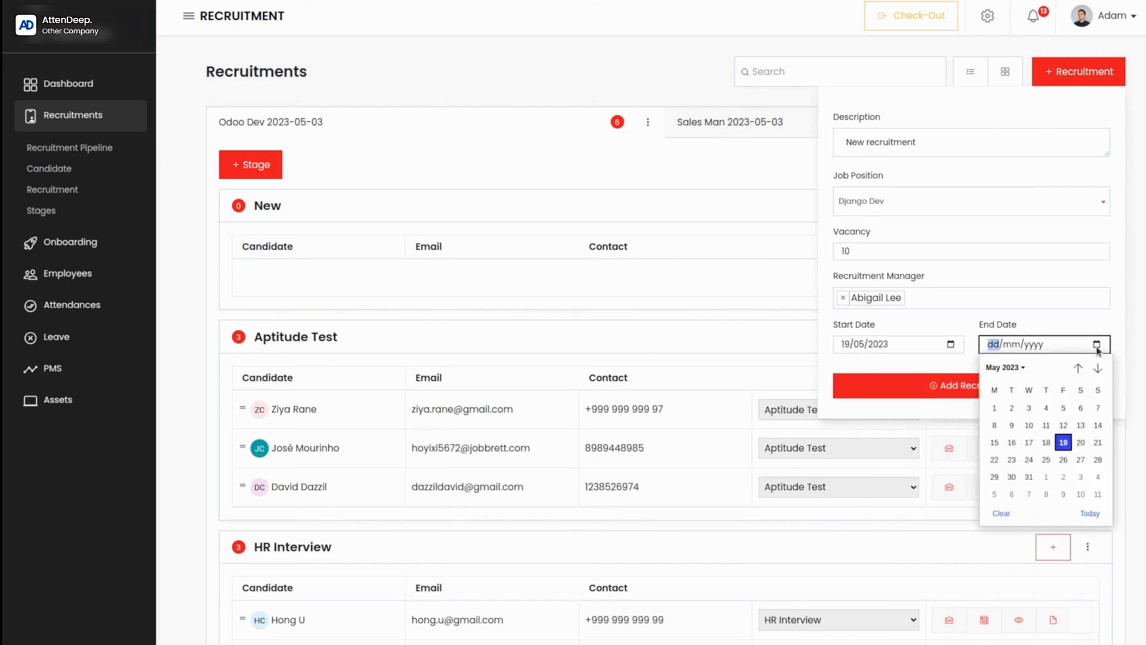
scroll(1093, 477, "down", 2)
left_click(1096, 479)
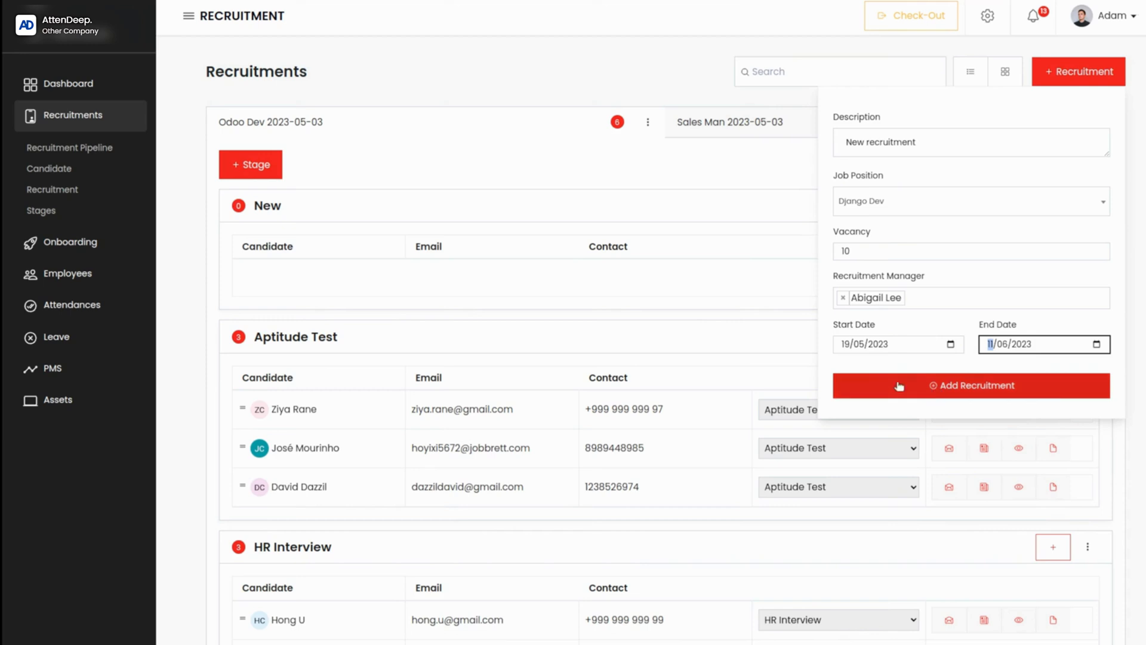
left_click(1006, 382)
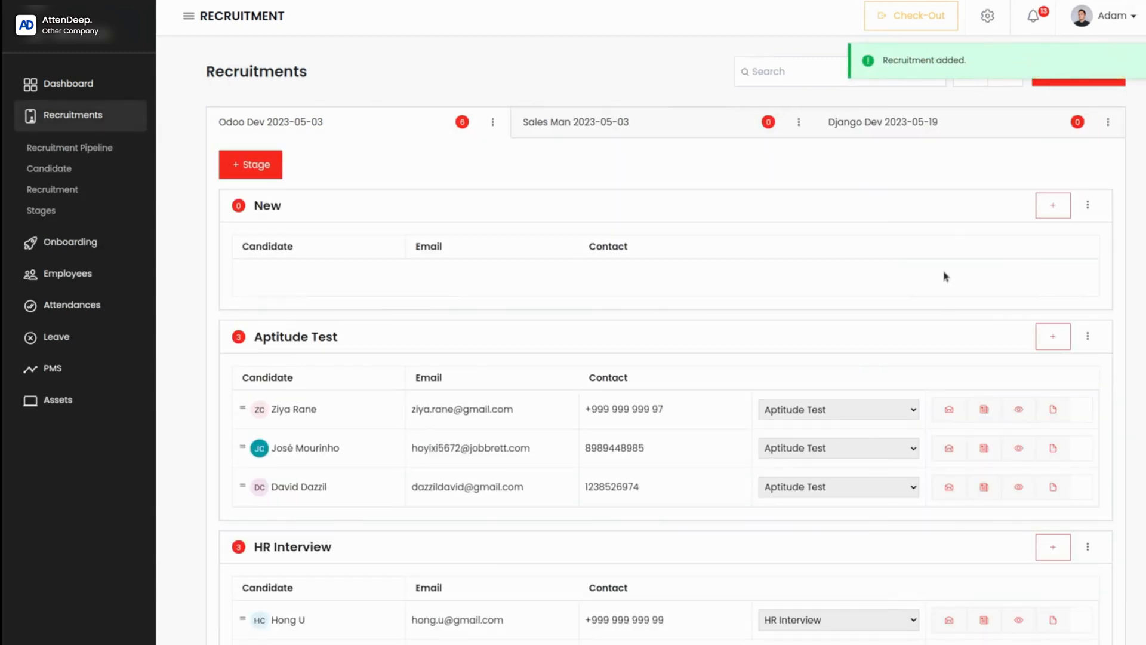
Step: Add a stage named "initial" of type Initial to the Django Dev recruitment, with the first listed employee as stage manager
left_click(941, 129)
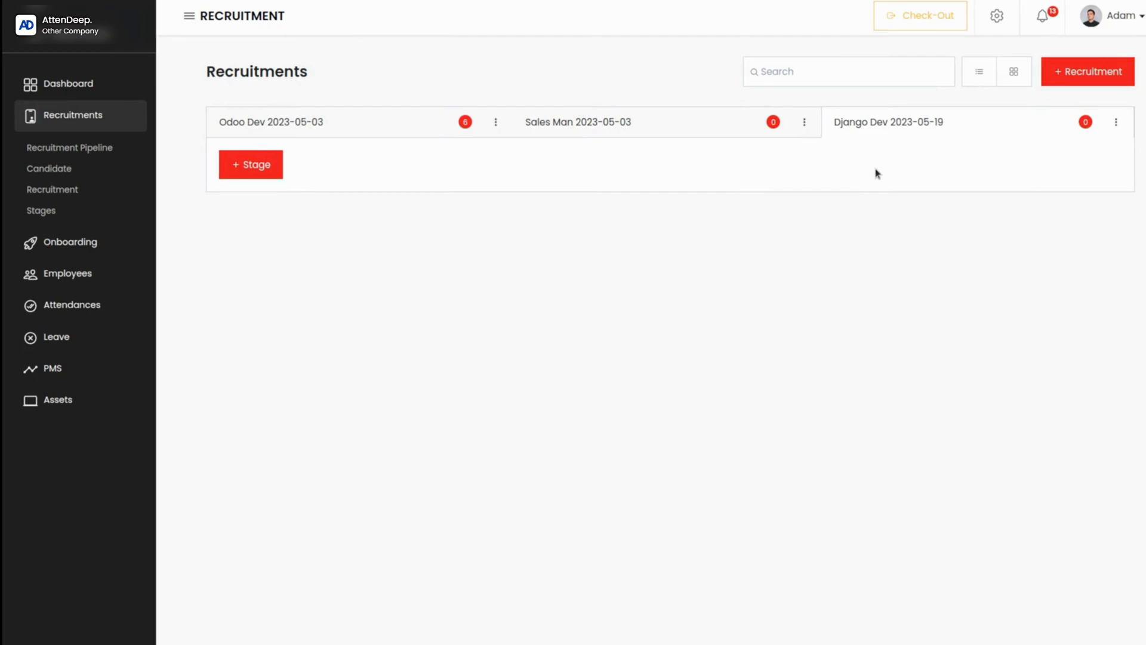
left_click(250, 167)
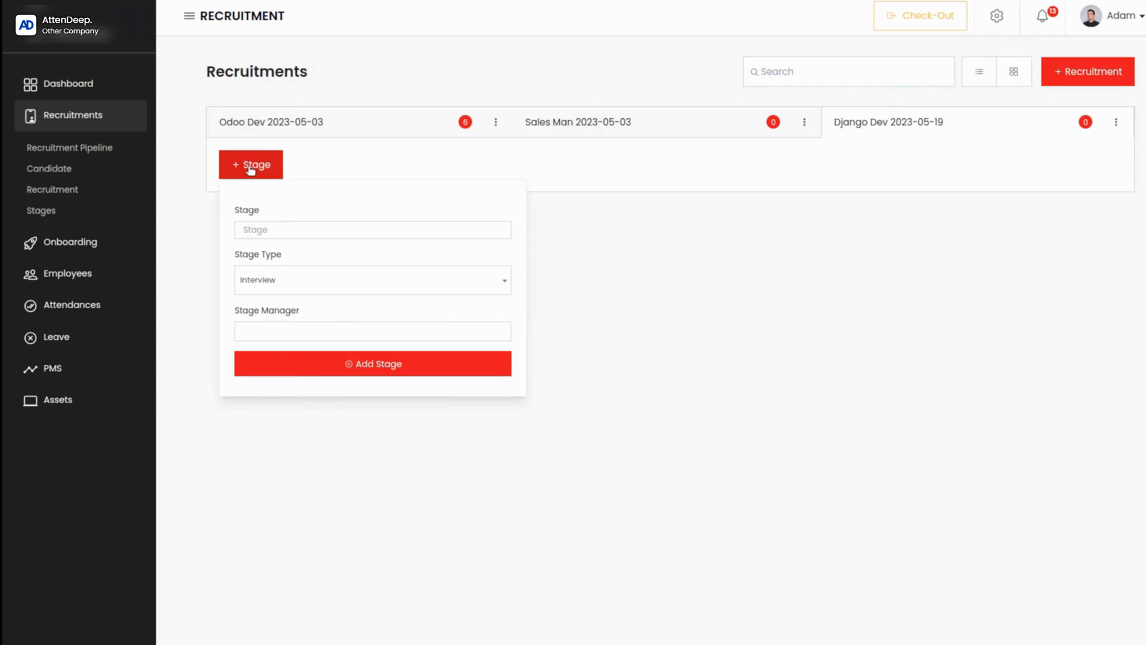
left_click(258, 230)
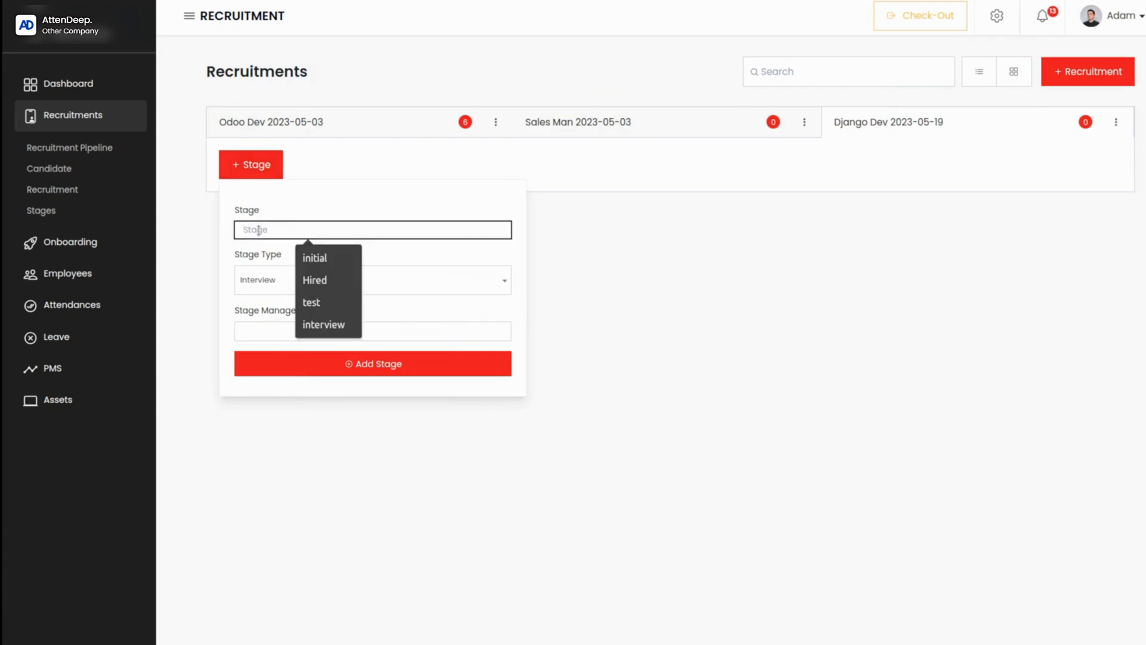
left_click(323, 259)
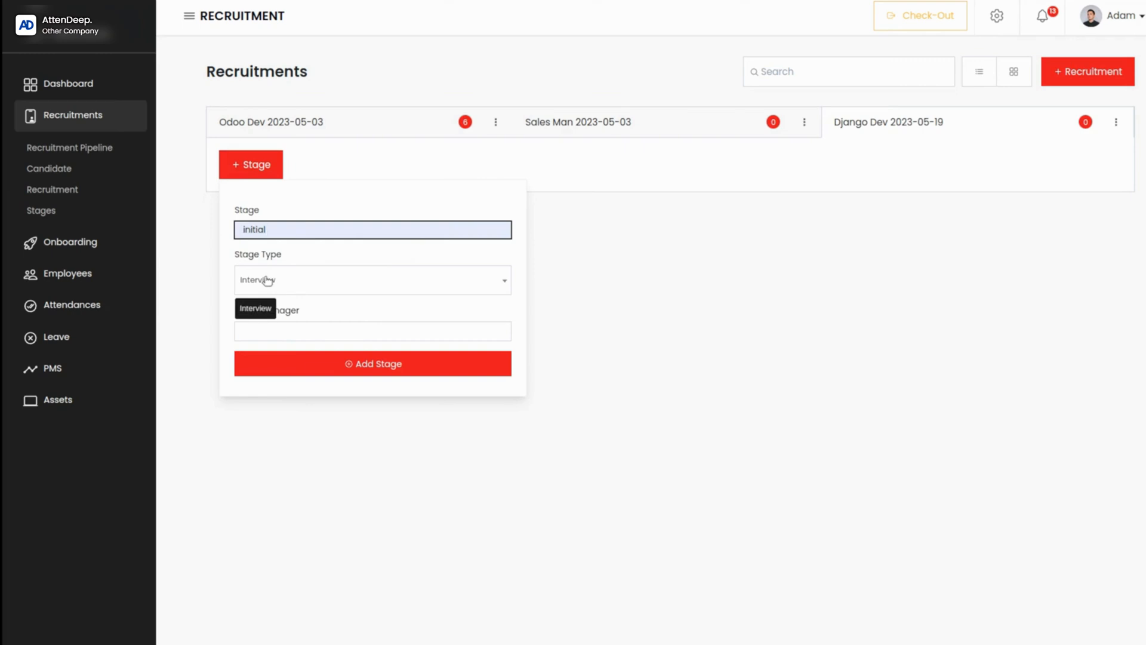
left_click(390, 275)
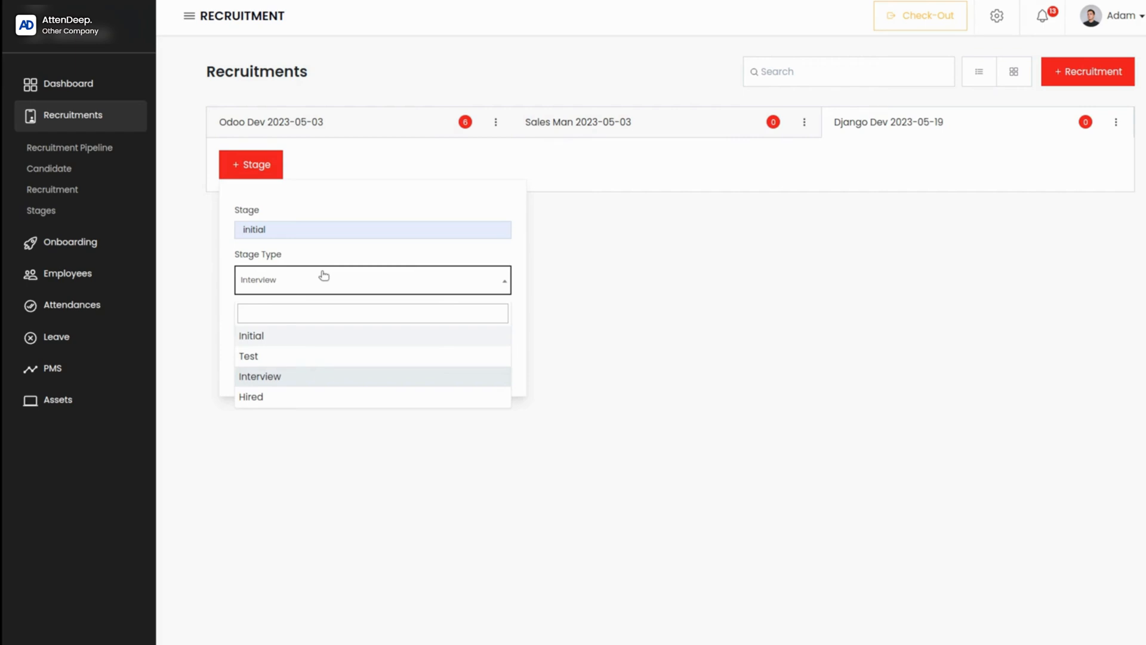
left_click(268, 341)
left_click(294, 332)
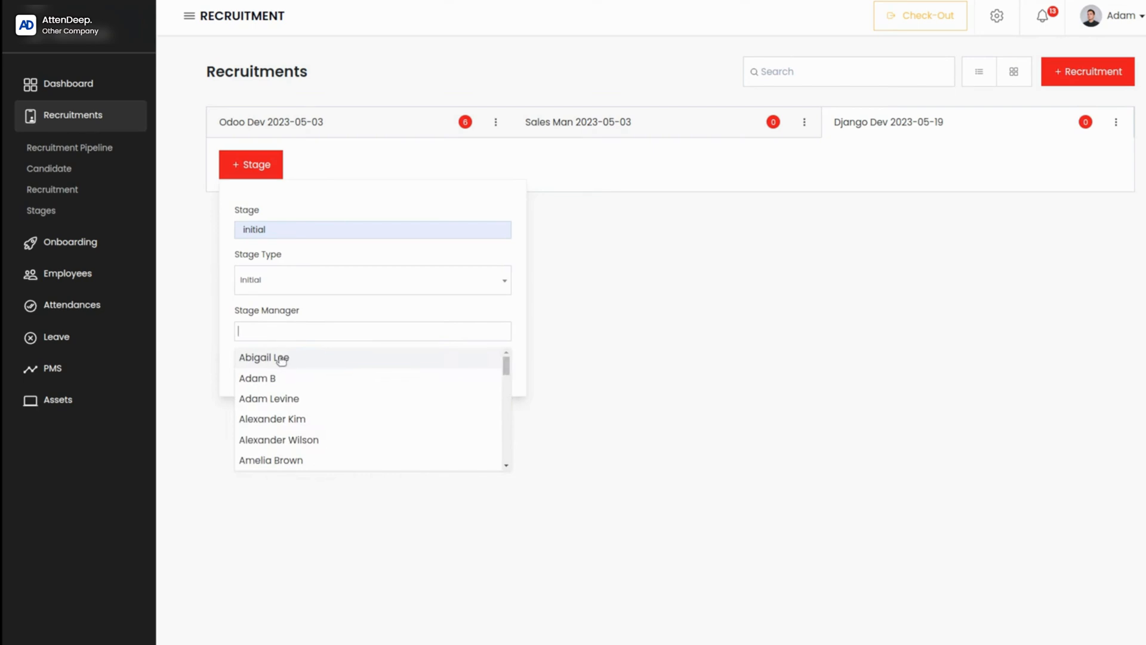
left_click(281, 359)
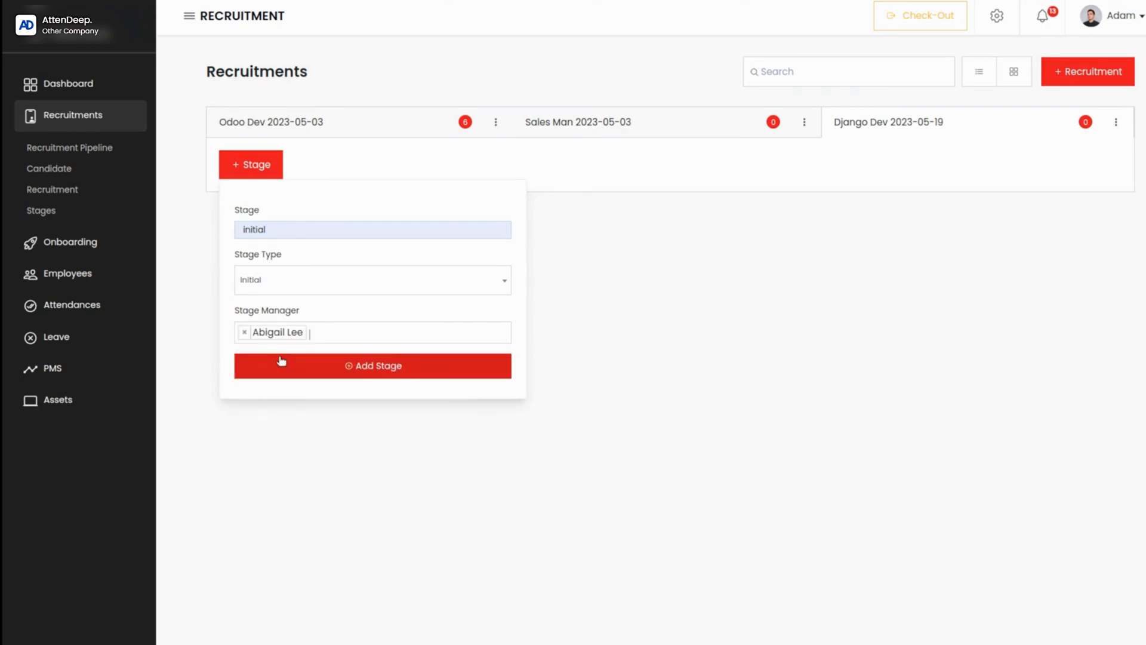
left_click(388, 367)
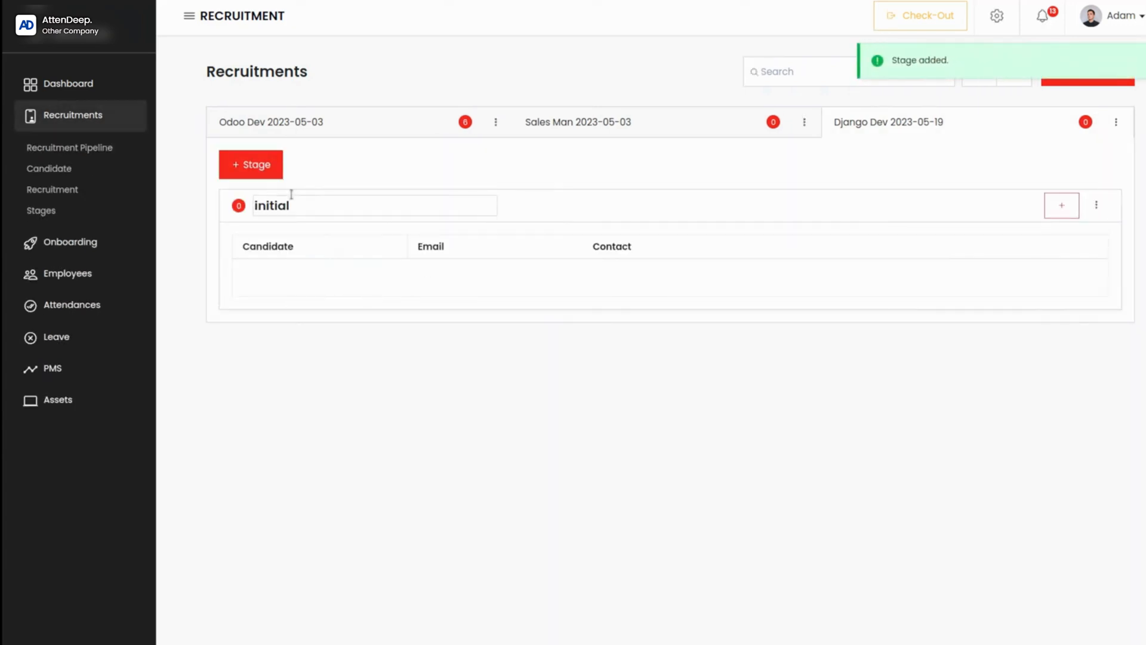
Step: Add a stage named "test" of type Interview to the Django Dev recruitment, with the first listed employee as stage manager
left_click(253, 165)
left_click(289, 230)
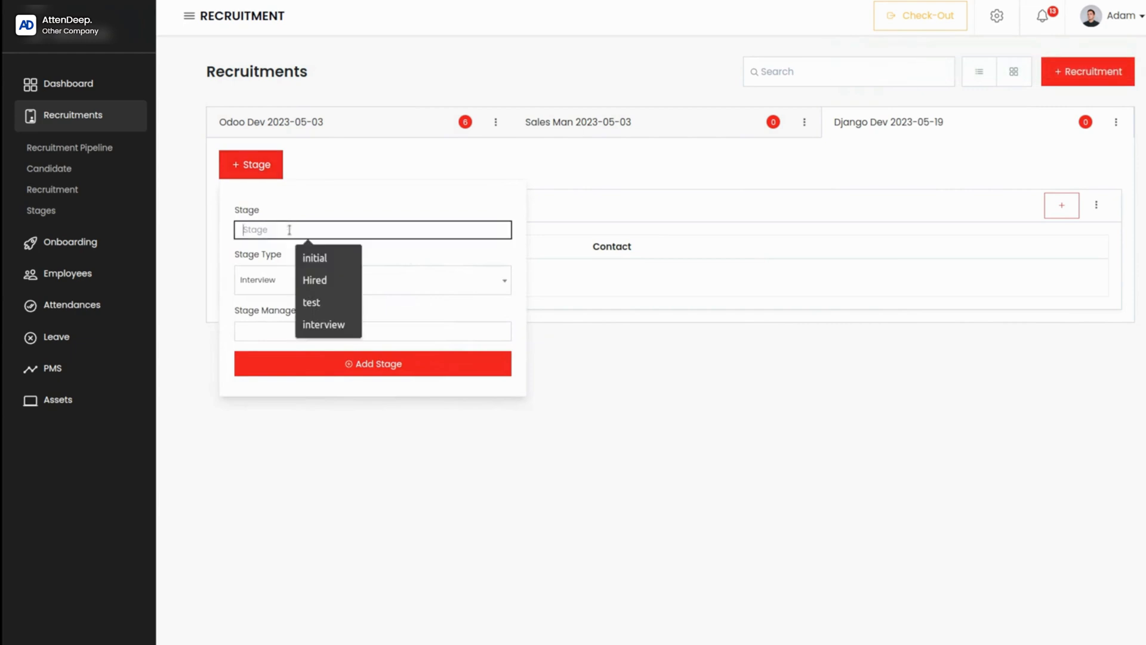
left_click(321, 301)
left_click(293, 287)
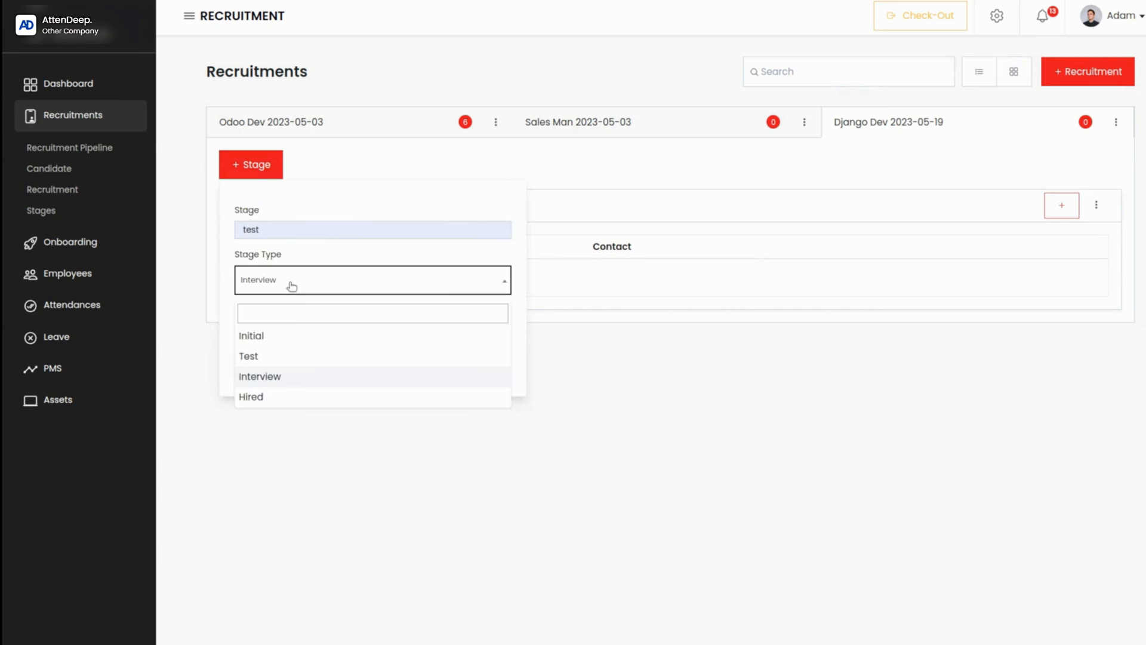
left_click(275, 378)
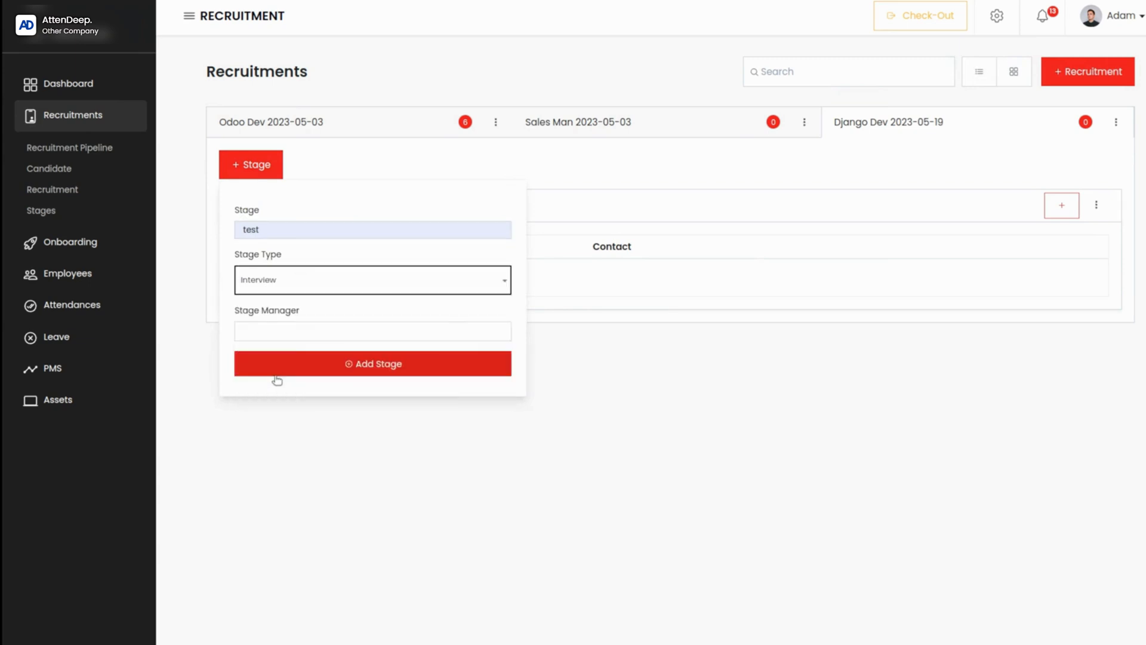
left_click(266, 328)
left_click(258, 356)
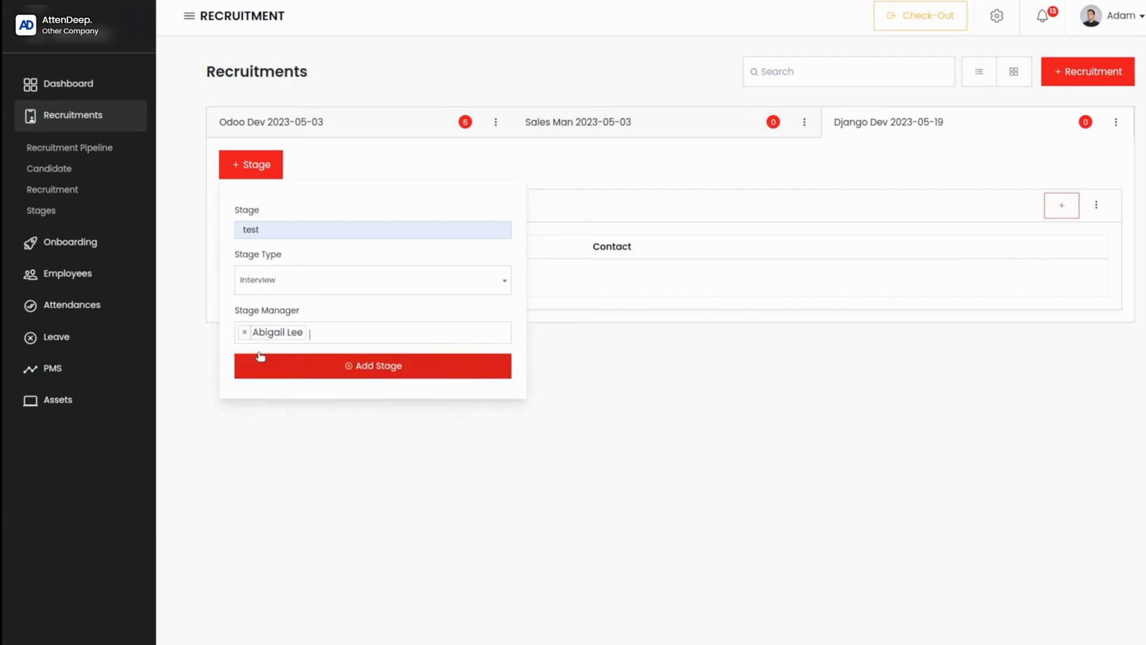
left_click(359, 365)
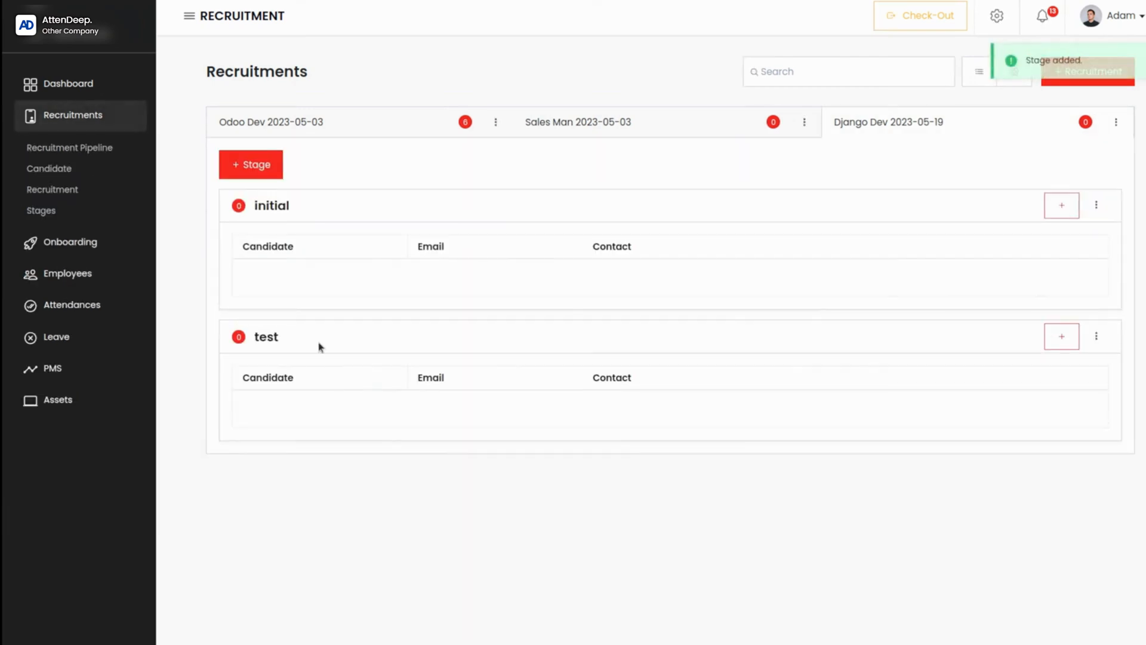
Step: Add a stage named "Hired" of type Hired to the Django Dev recruitment, with the first listed employee as stage manager
left_click(258, 170)
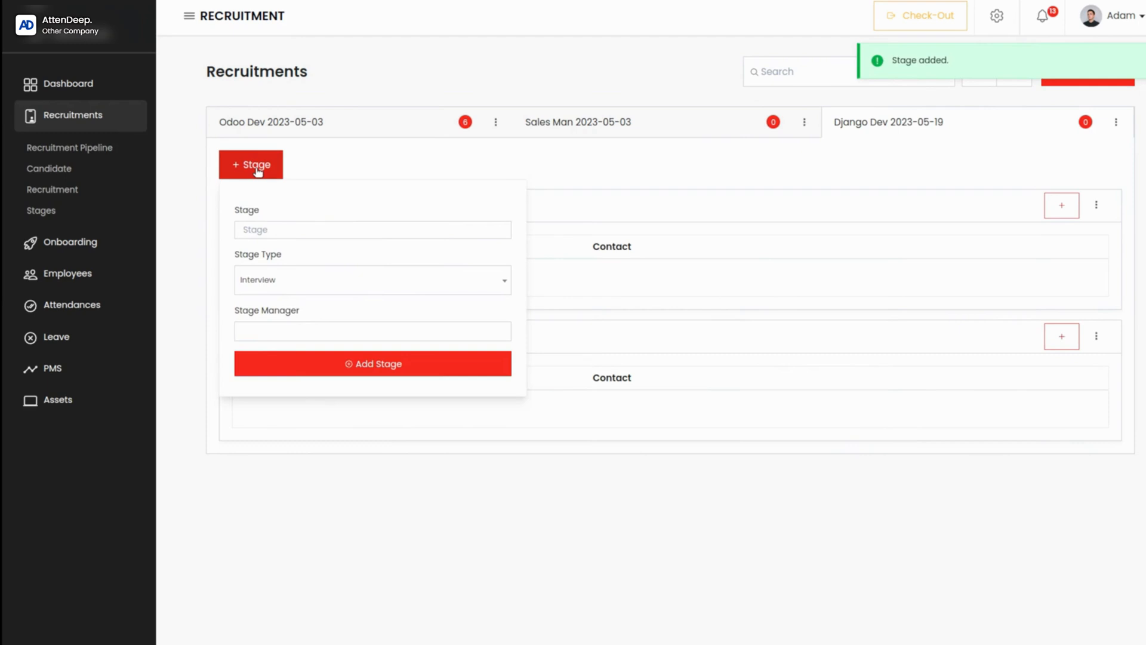
left_click(309, 230)
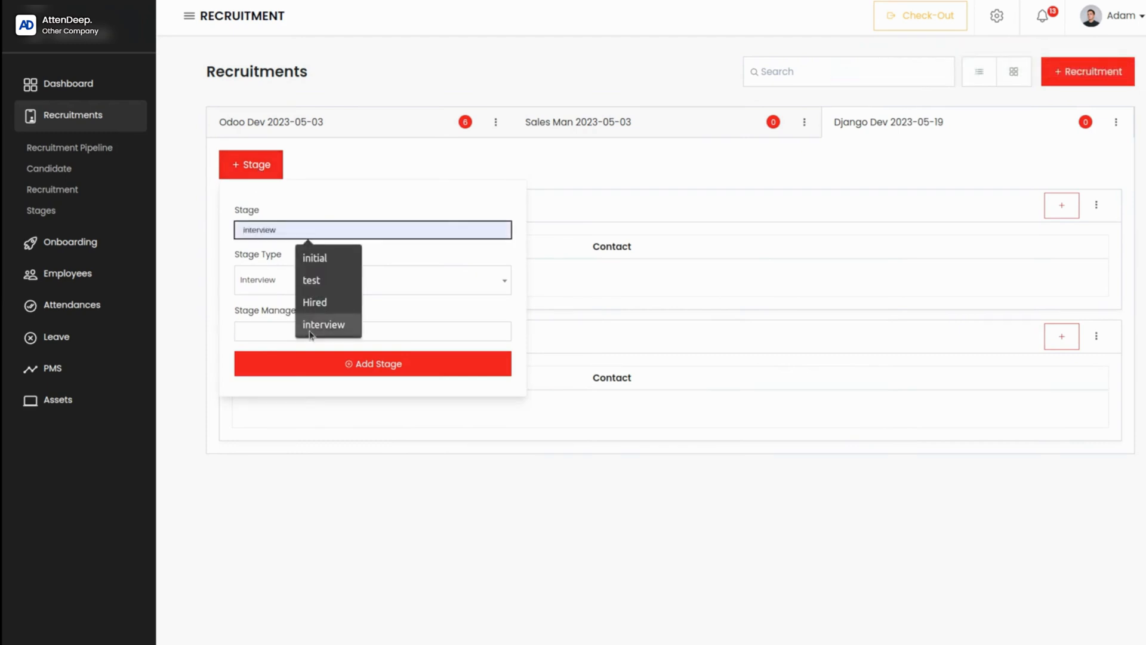
left_click(310, 302)
left_click(275, 285)
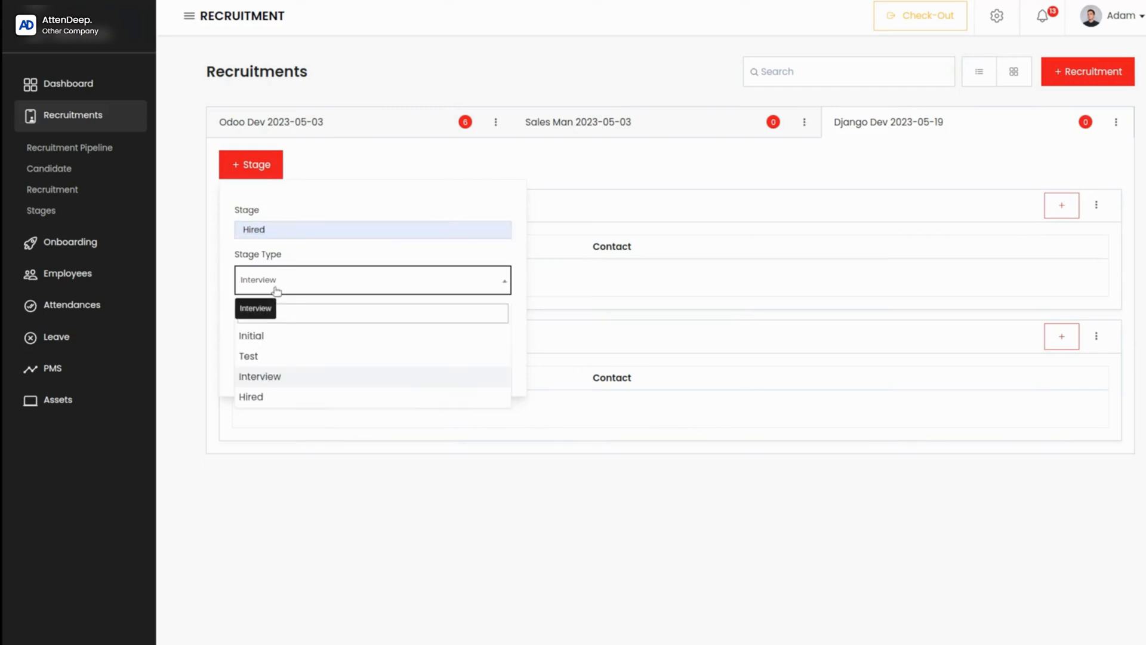
left_click(266, 397)
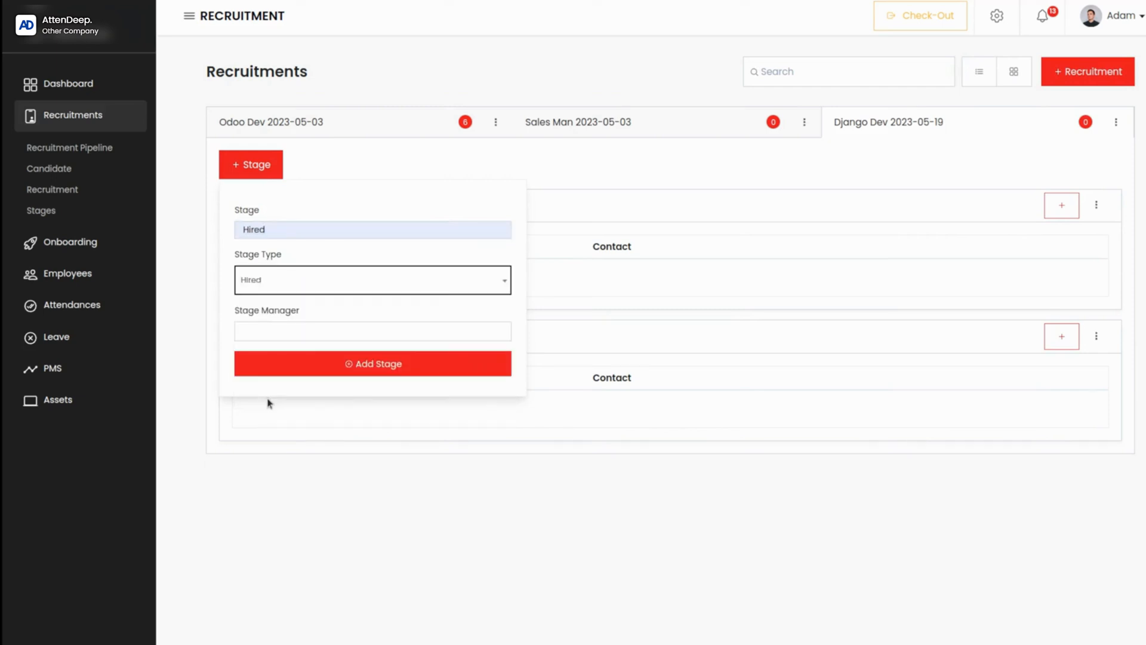
left_click(273, 333)
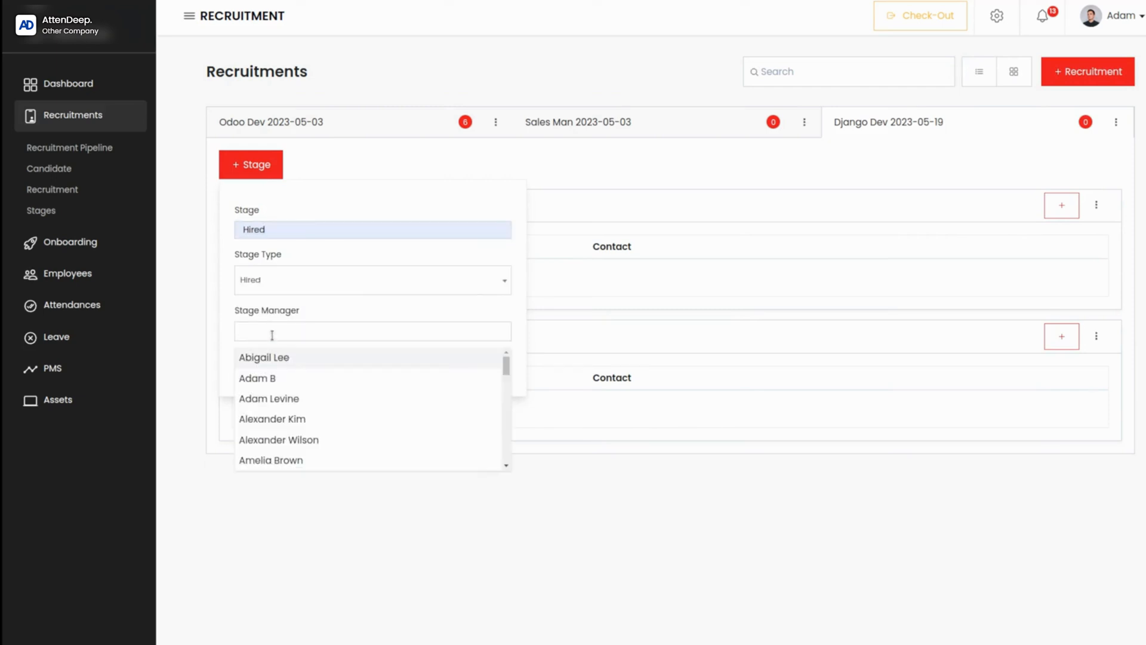
left_click(273, 360)
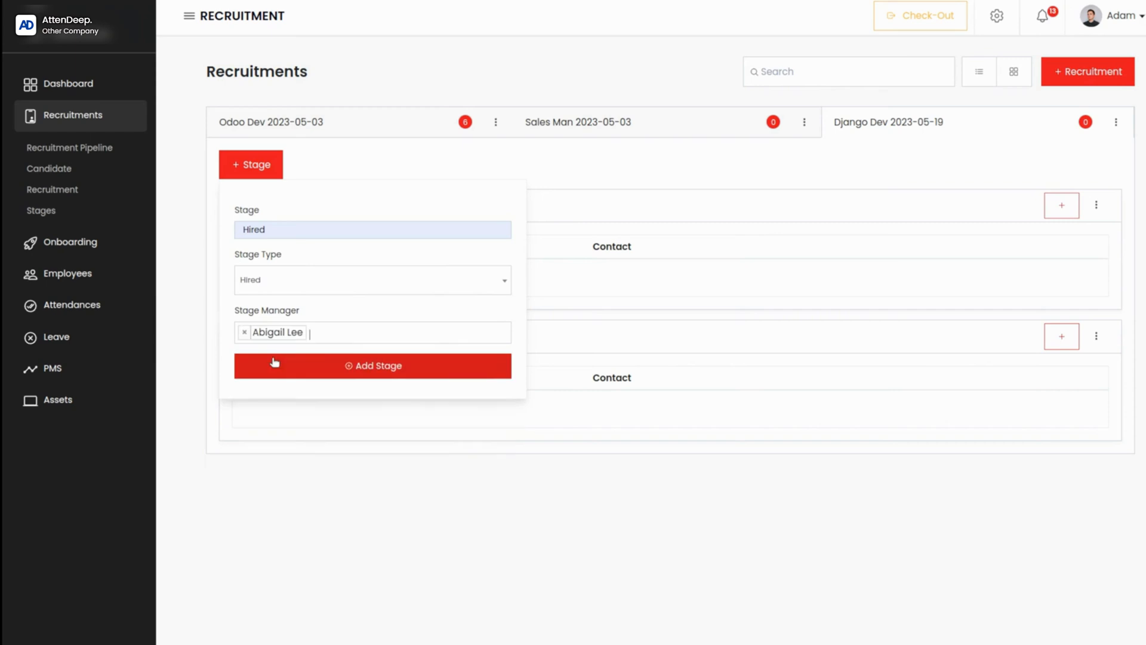
left_click(353, 367)
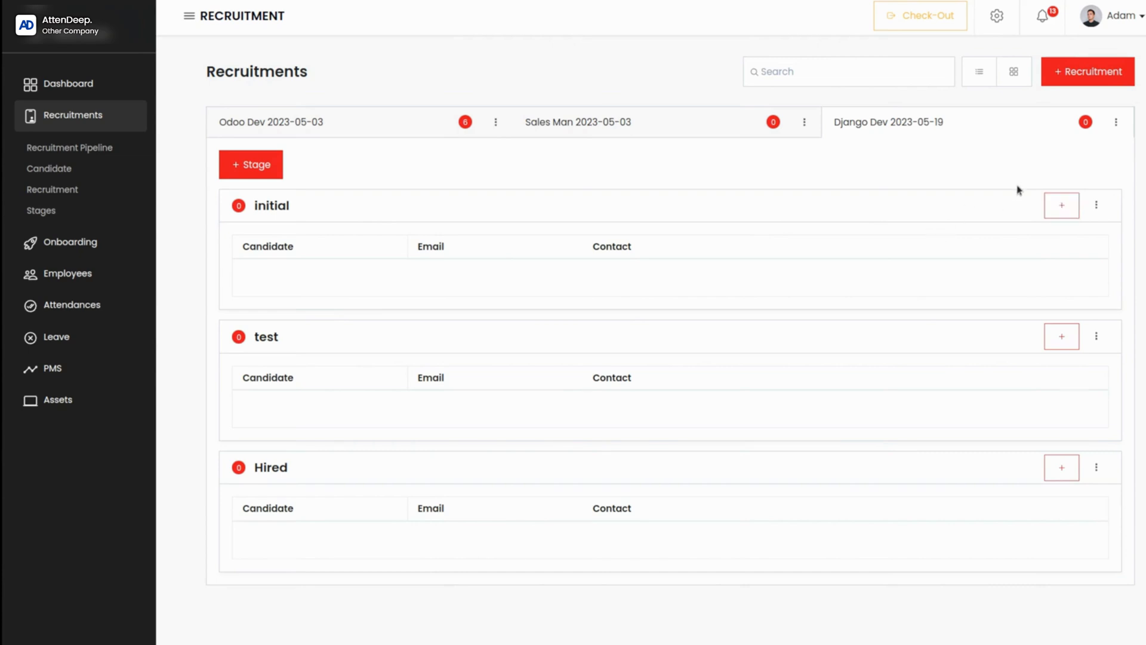
Step: Start a new candidate in the initial stage of the Django Dev recruitment and enter the candidate's name
left_click(1063, 205)
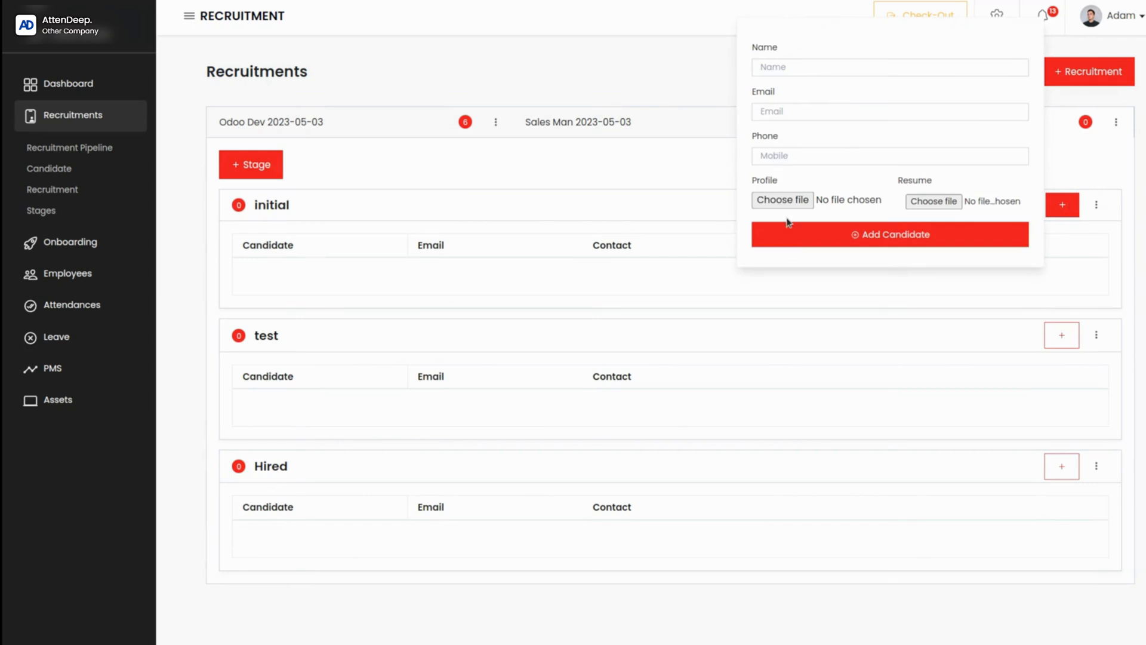
left_click(787, 65)
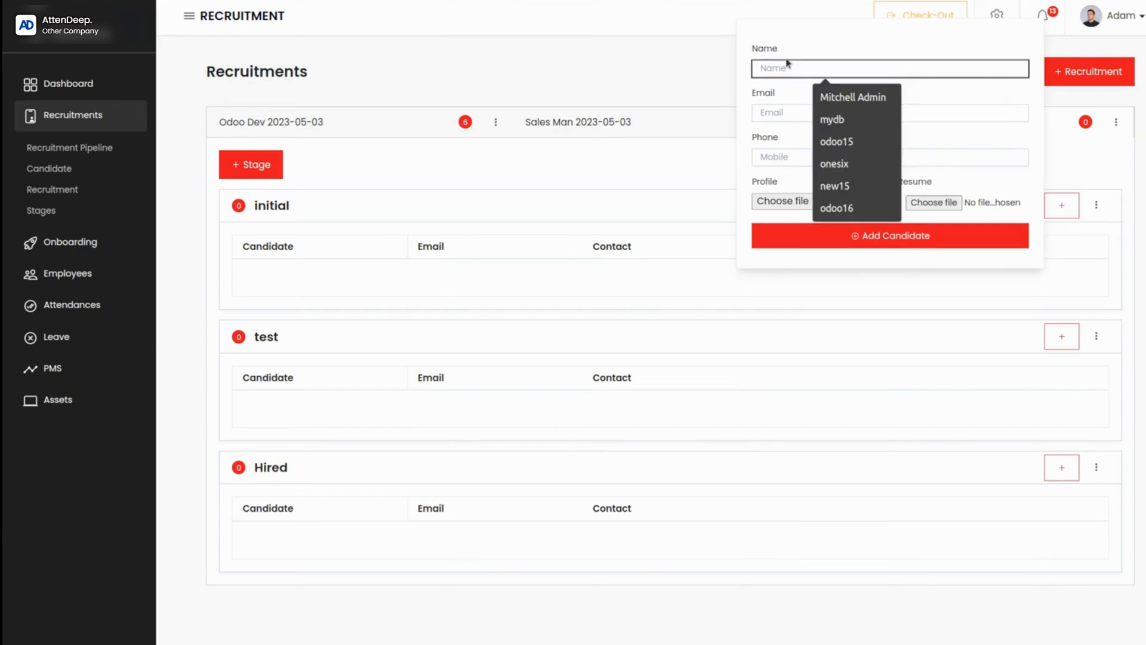
type("Mar")
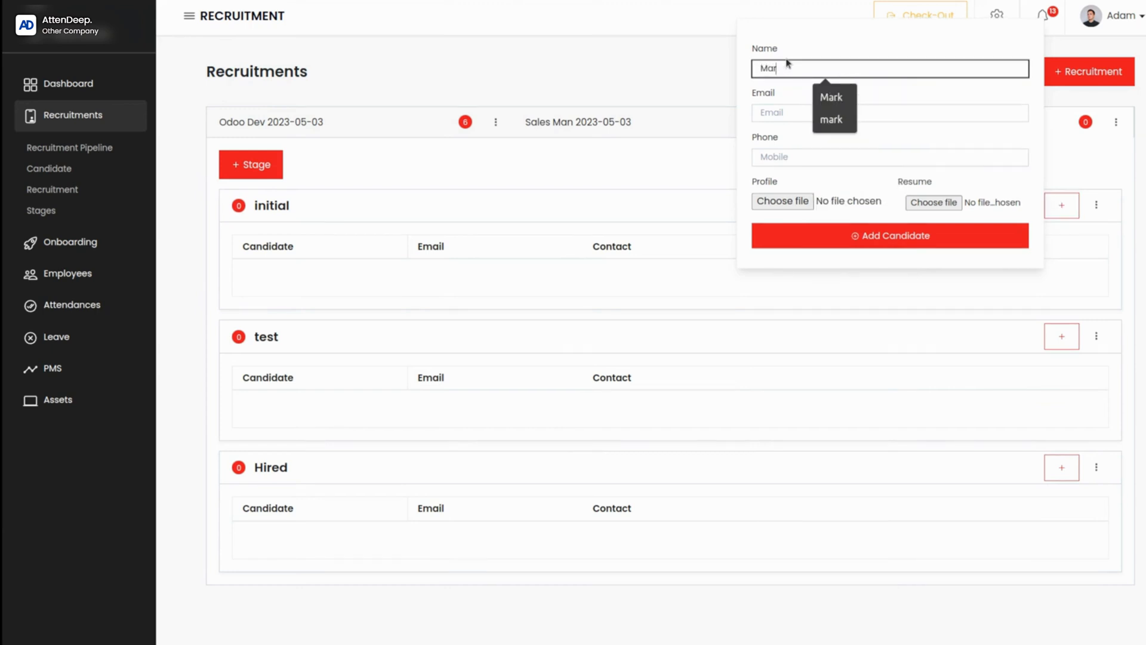
left_click(844, 96)
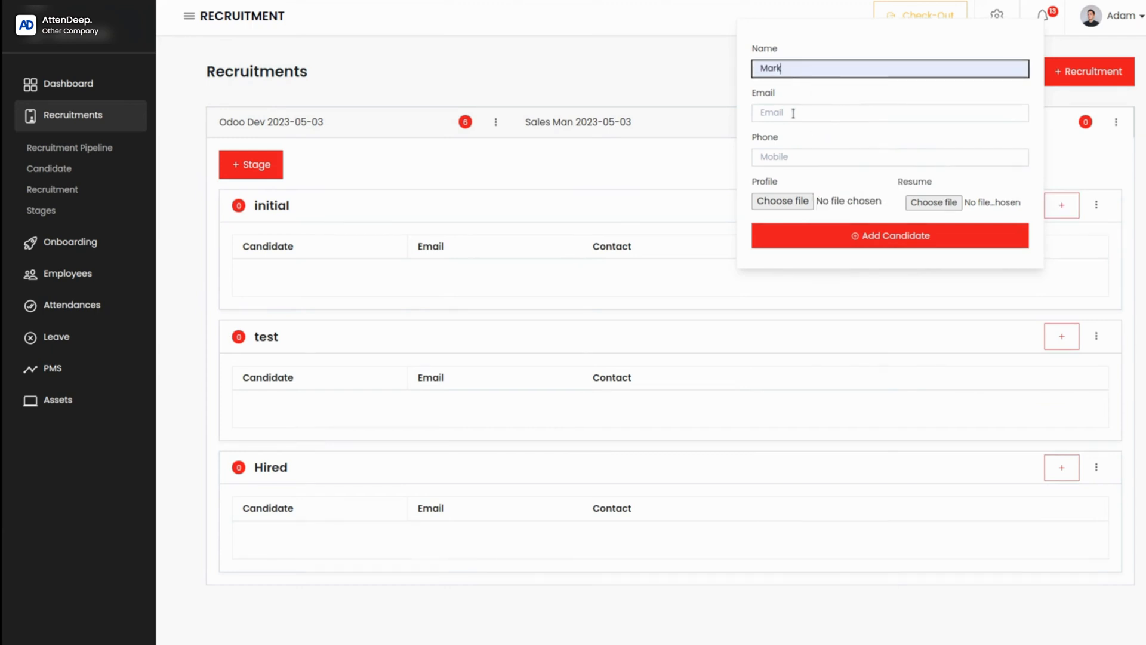
Step: Fill in the new candidate's e-mail address and phone number
left_click(793, 114)
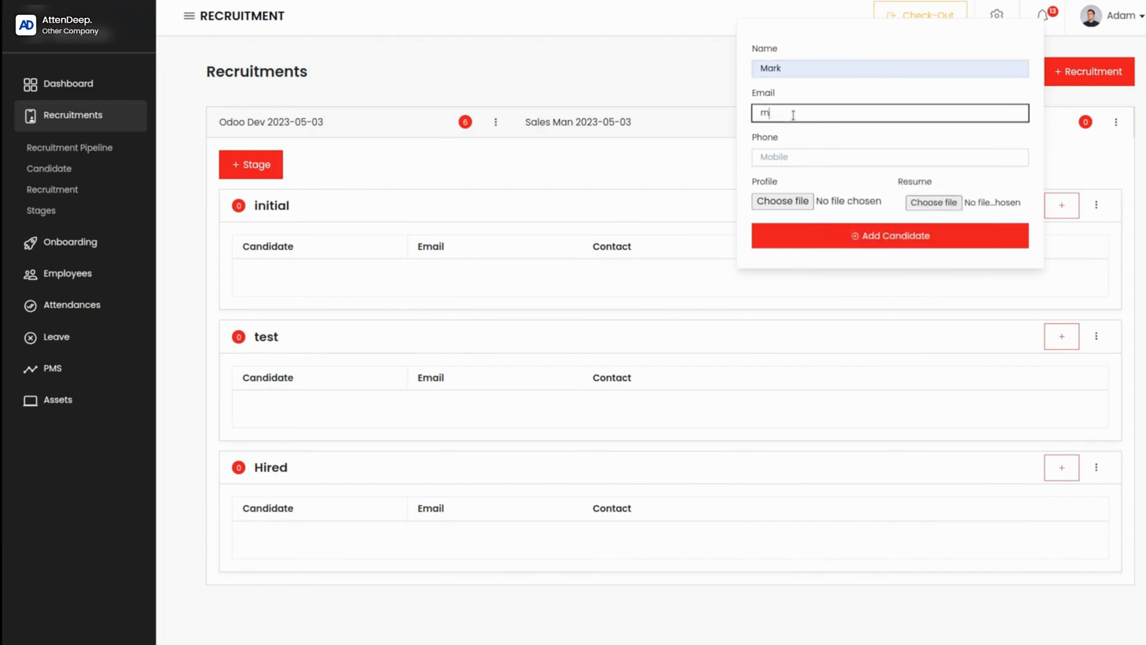
left_click(791, 159)
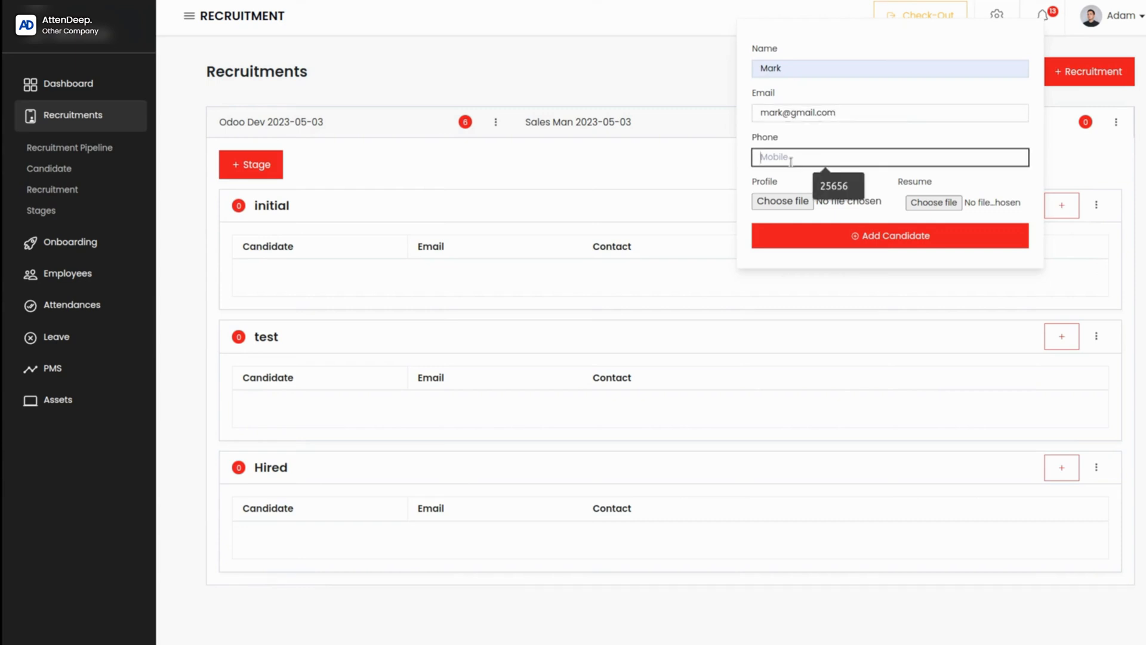
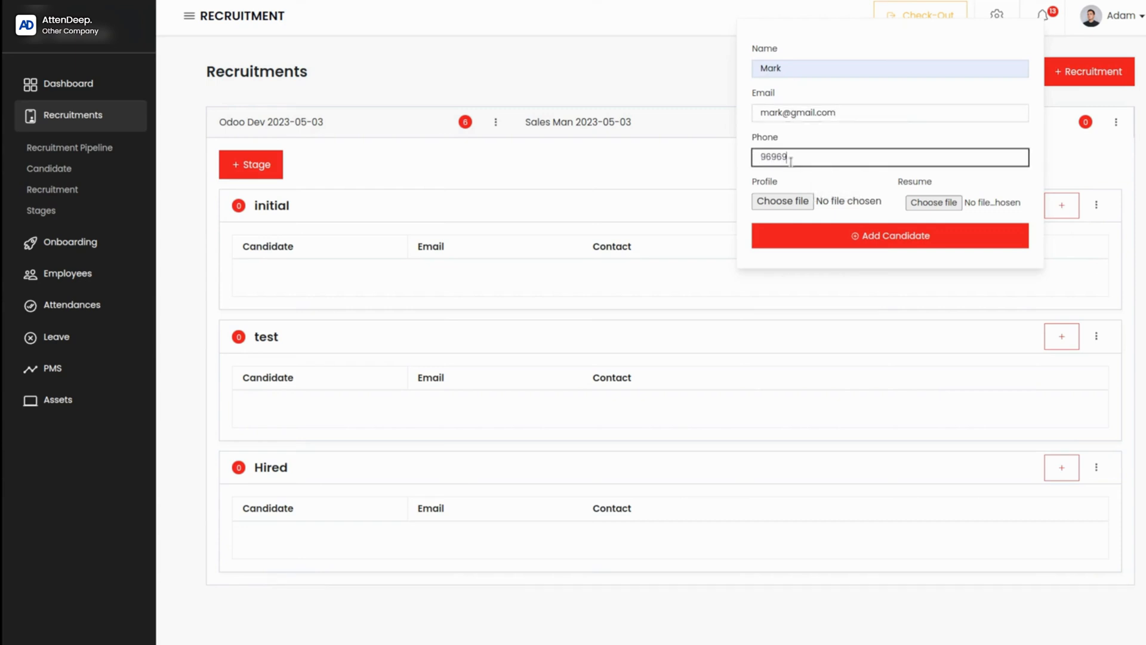
Step: Attach instapdf.in-simple-resume-format-276.pdf as the candidate's resume and add the candidate to the initial stage
left_click(930, 202)
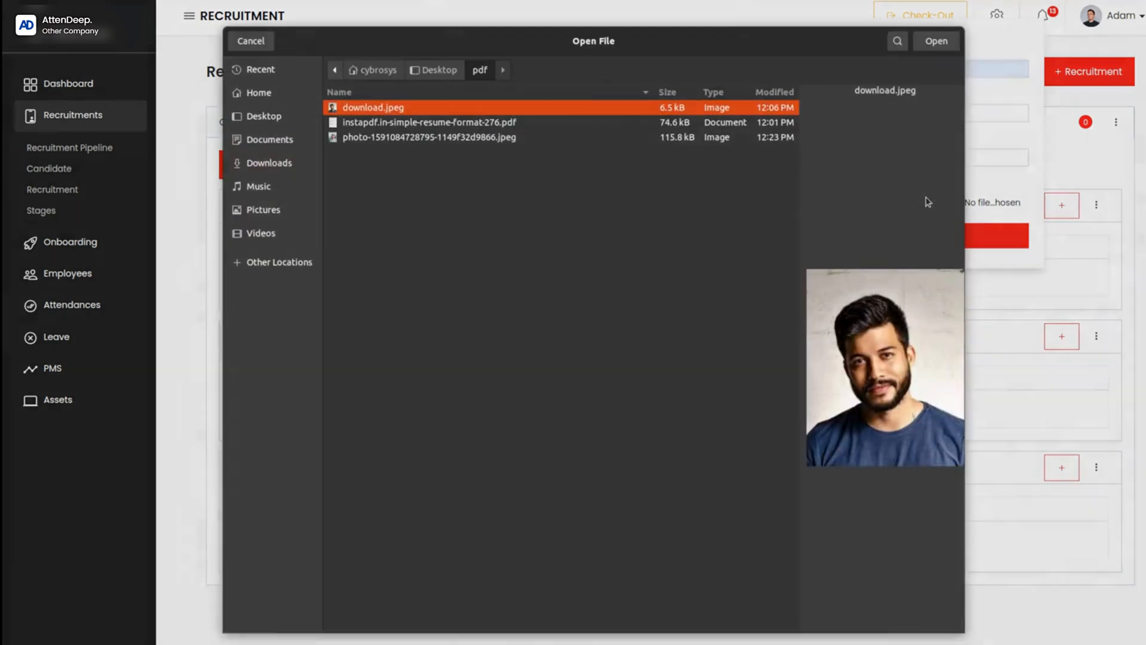
left_click(446, 128)
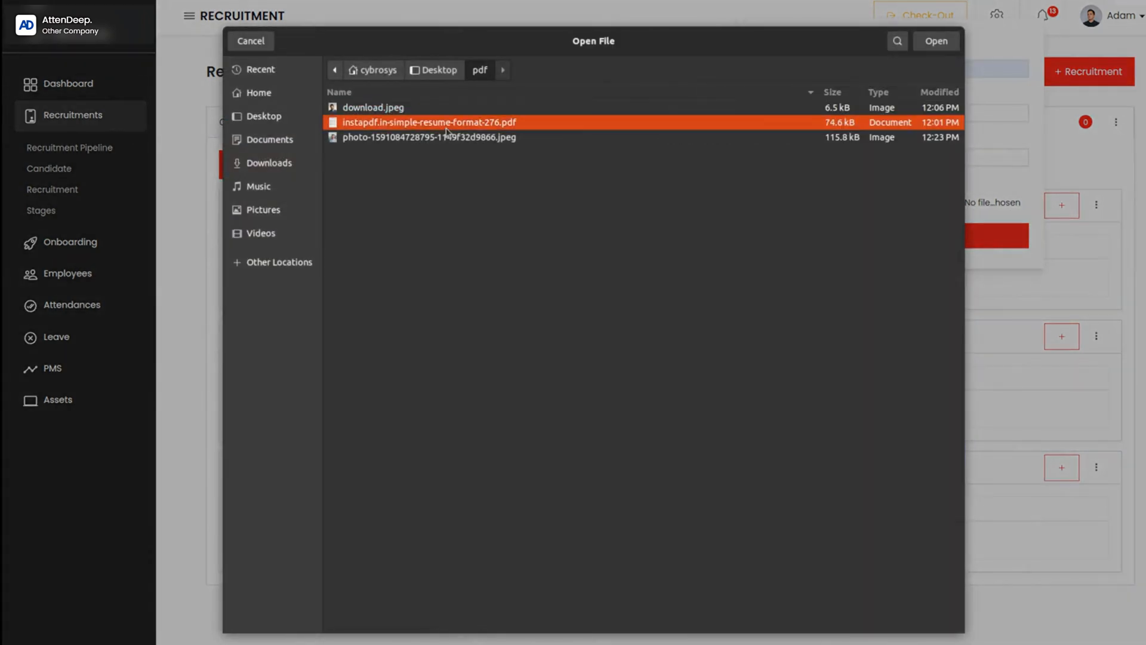
left_click(933, 45)
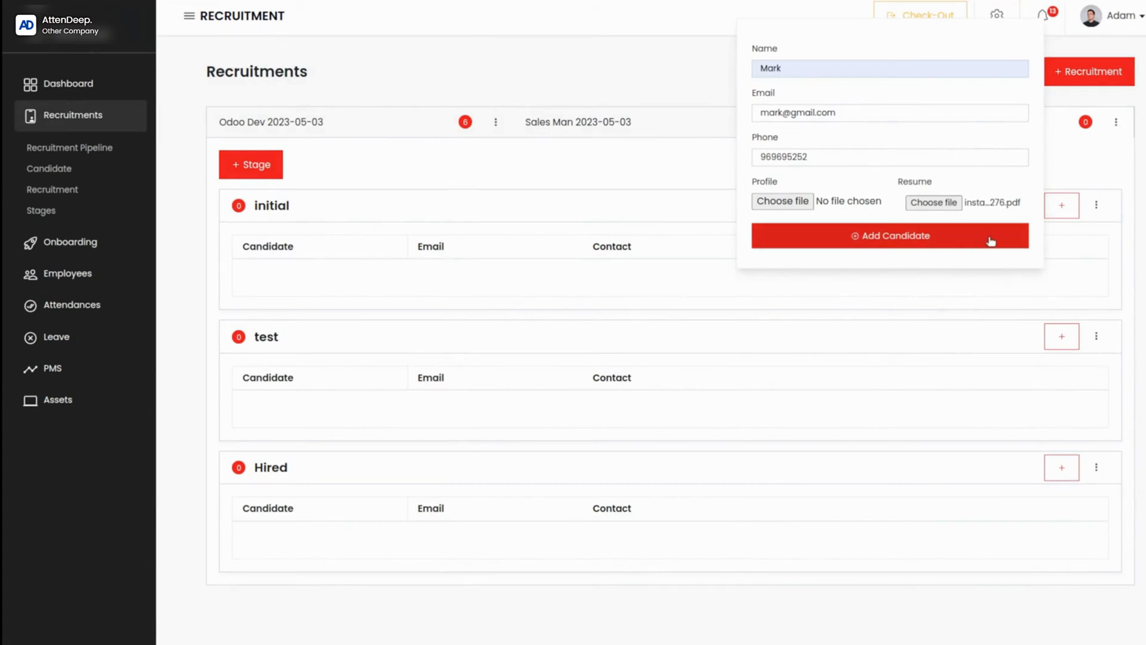
left_click(856, 242)
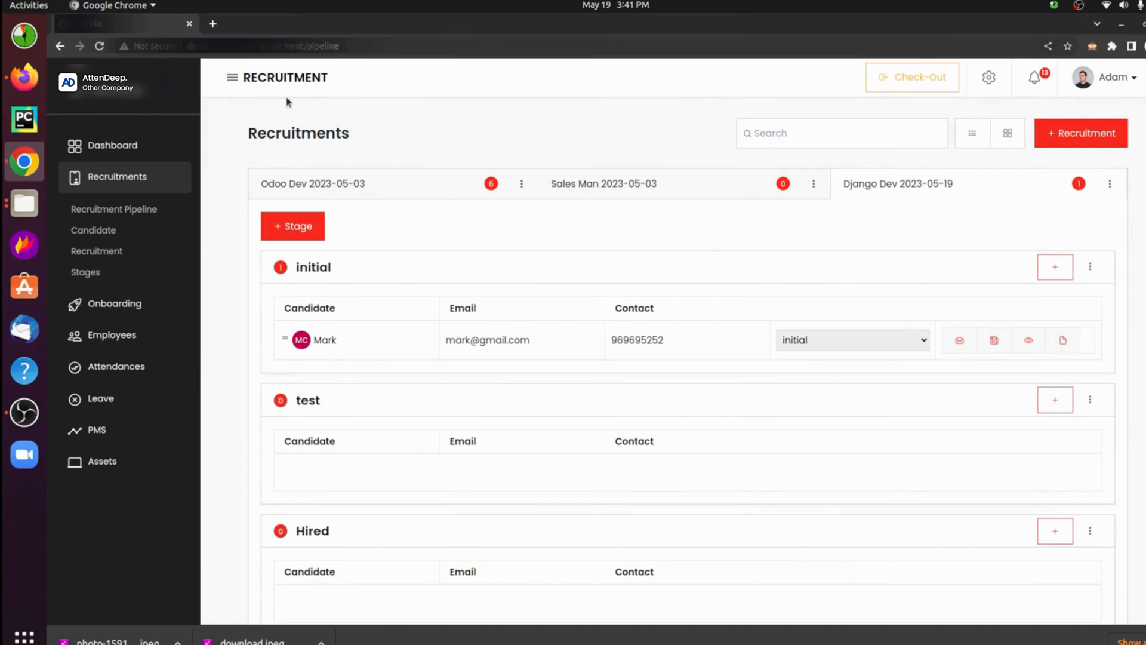
Step: Replace the pipeline page's address with the recruitment application-form address and look over the registration form
left_click(325, 46)
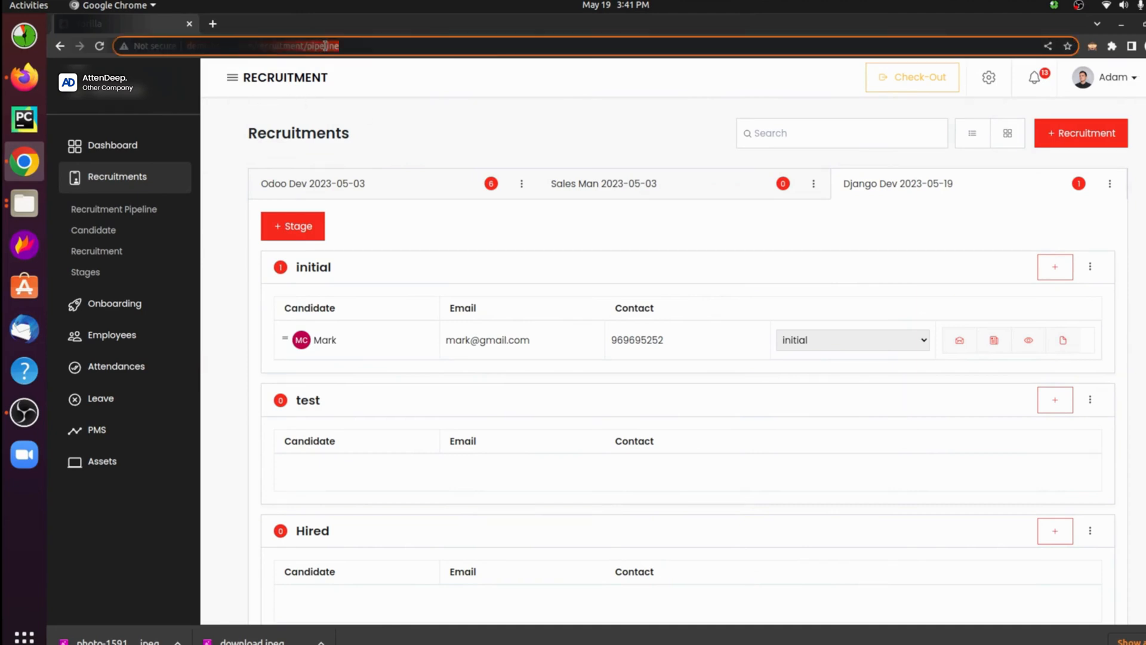
double_click(325, 46)
key("BackSpace")
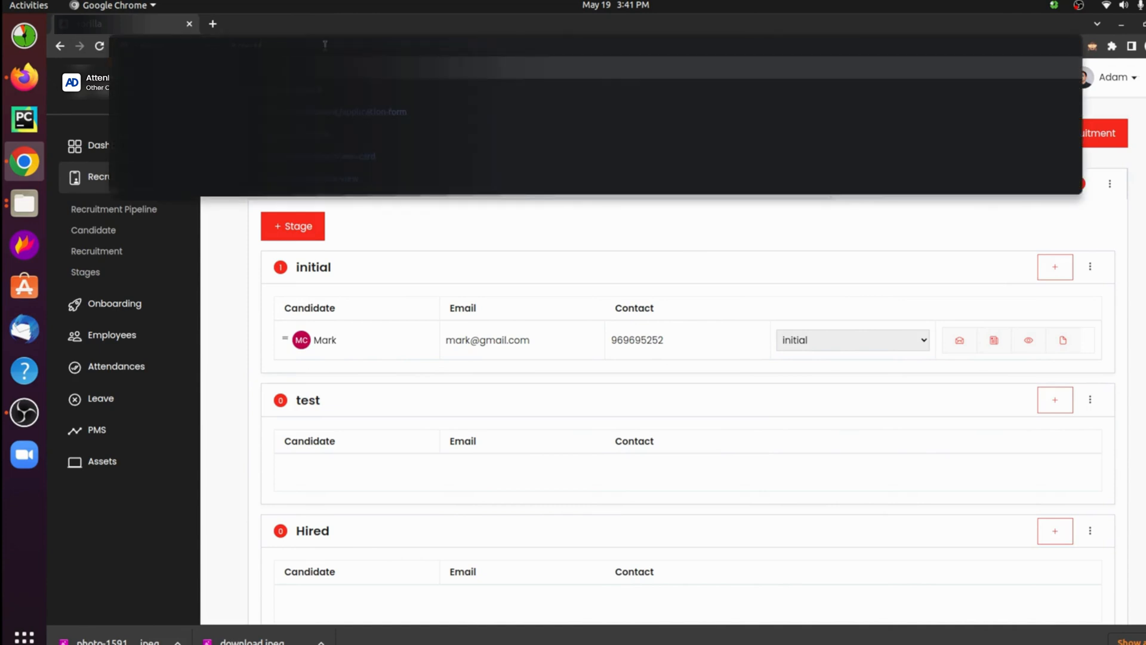
left_click(340, 113)
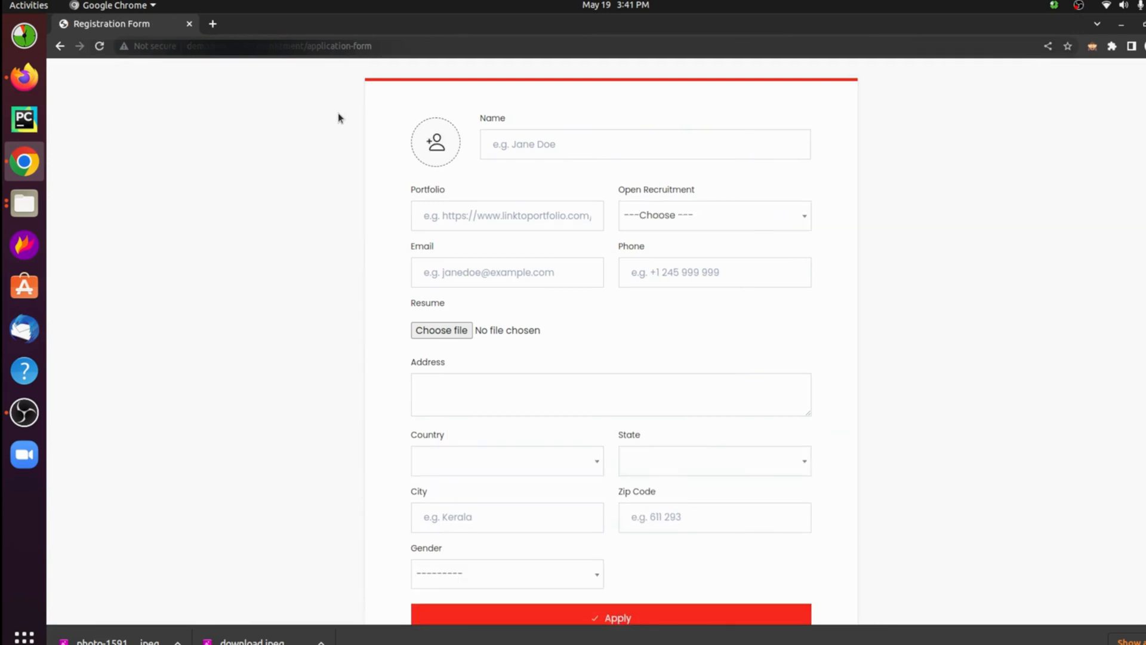
scroll(391, 149, "down", 3)
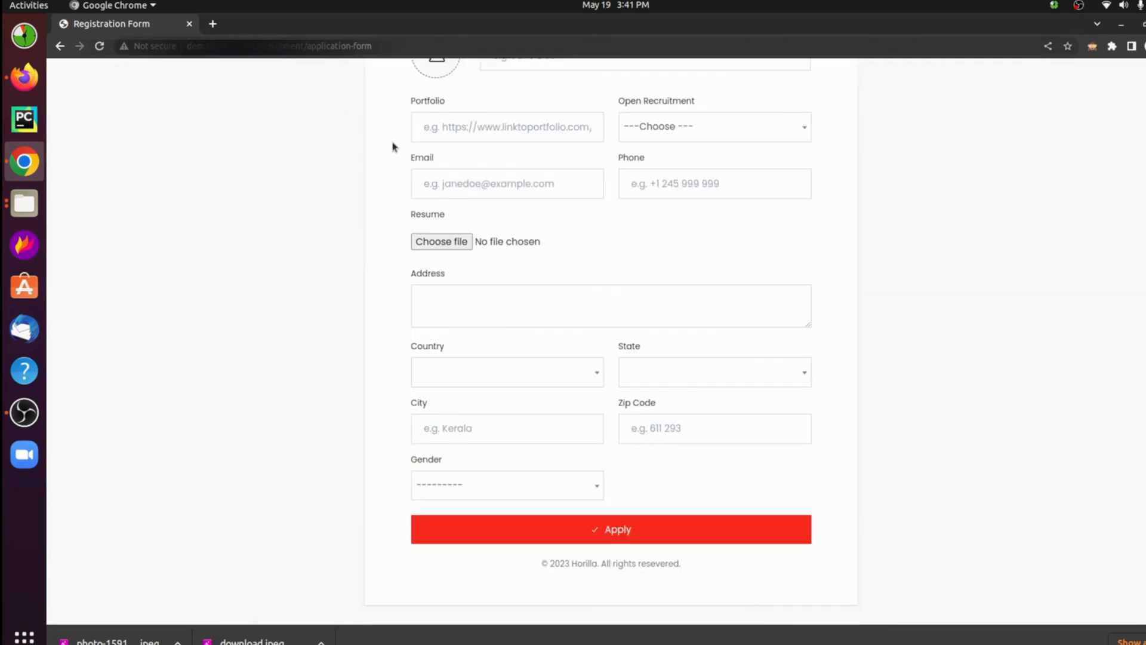
scroll(393, 146, "up", 3)
Step: Enter the applicant's name in the registration form and choose download.jpeg as the profile picture
left_click(556, 149)
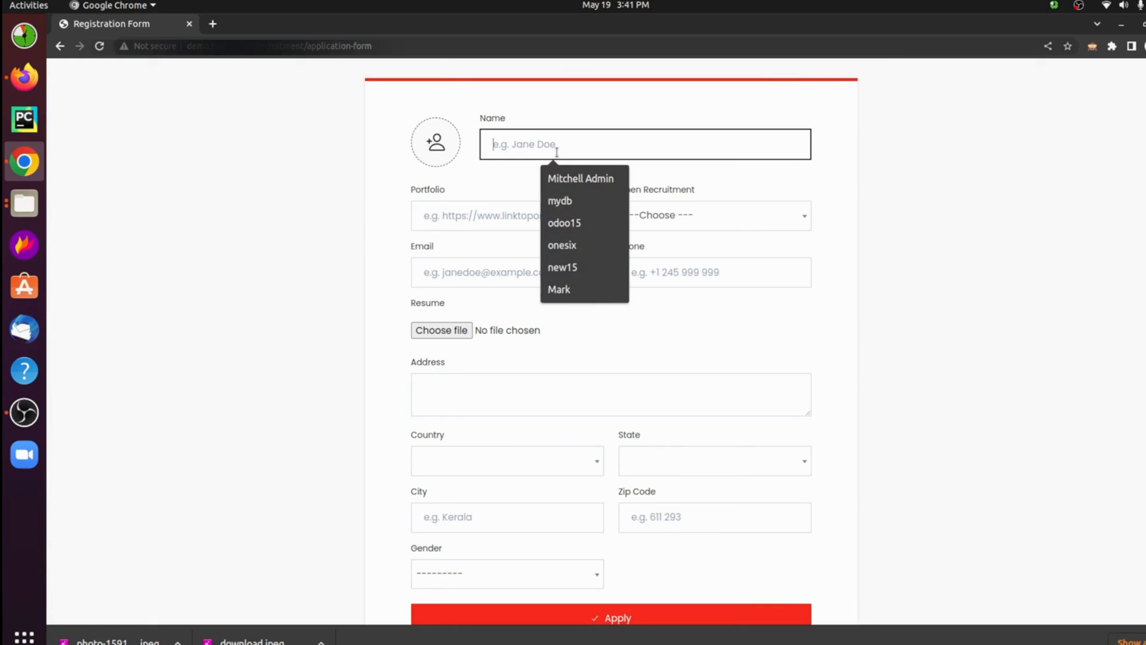
type("John")
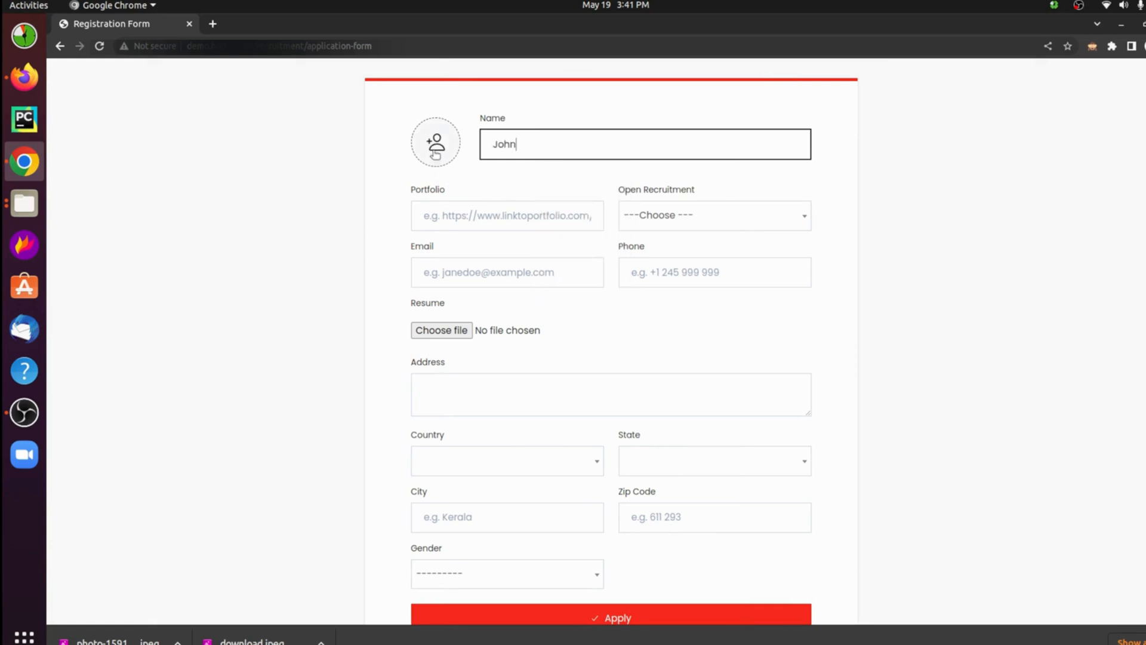
left_click(436, 147)
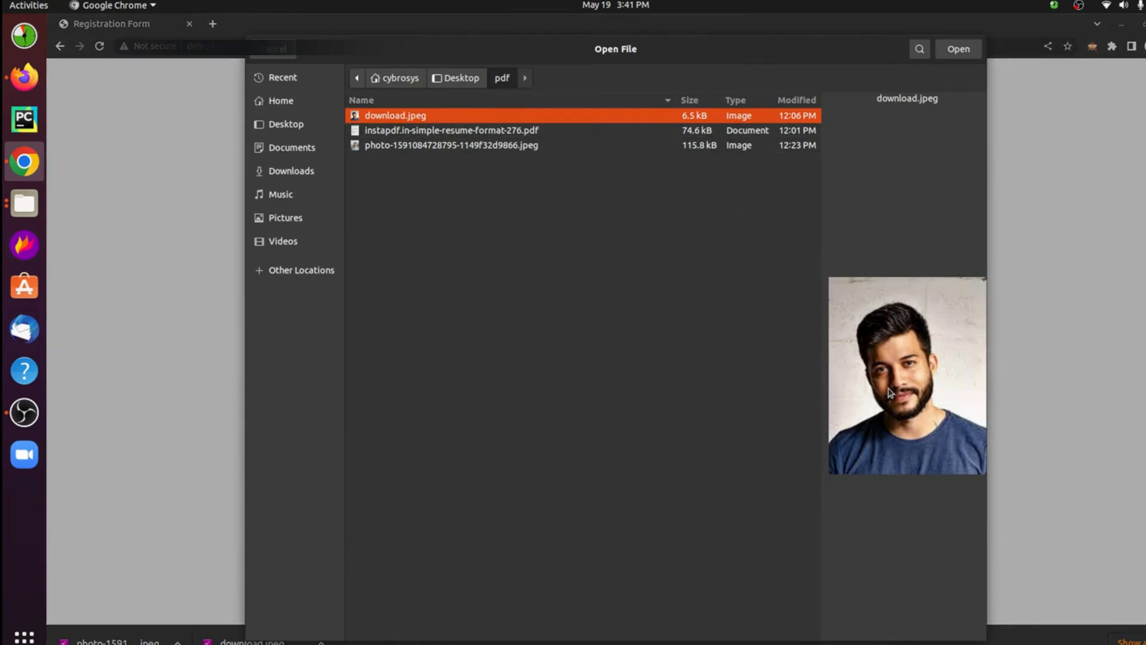
left_click(959, 49)
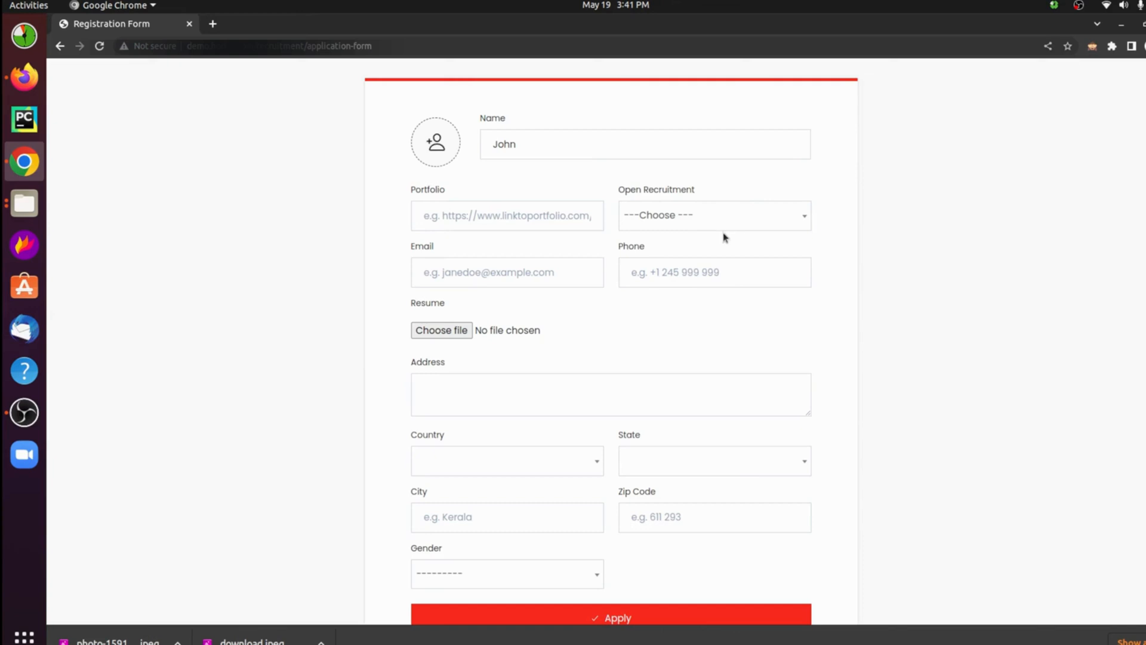
Step: Set the open recruitment to Django Dev 2023-05-19 and fill in the applicant's e-mail address and phone number
left_click(723, 216)
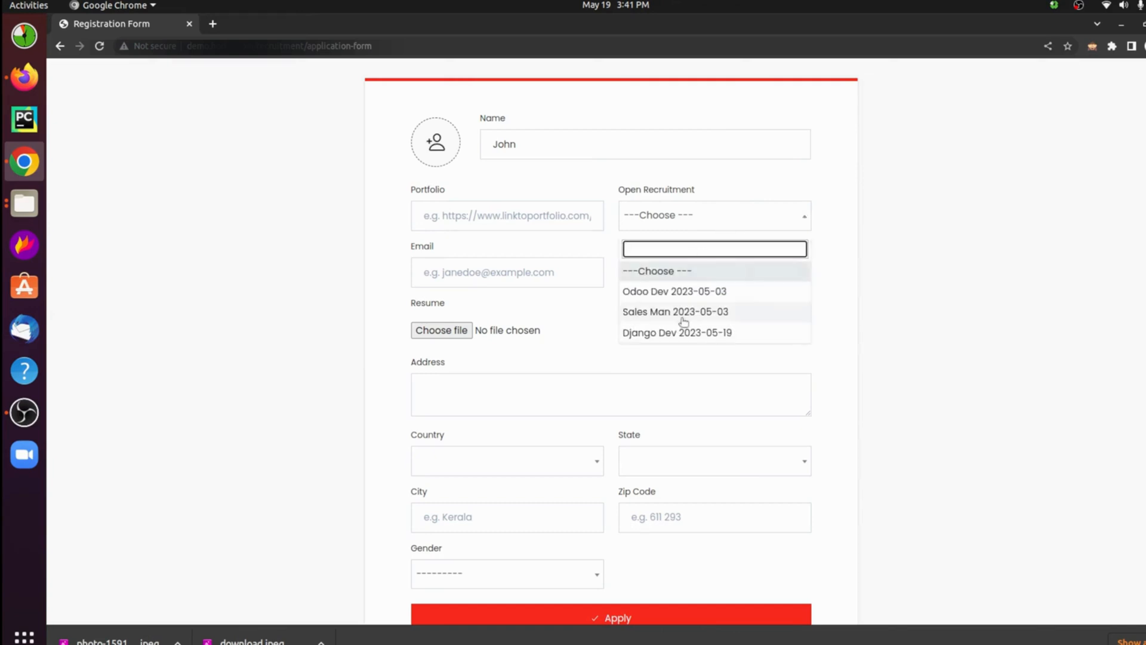
left_click(676, 338)
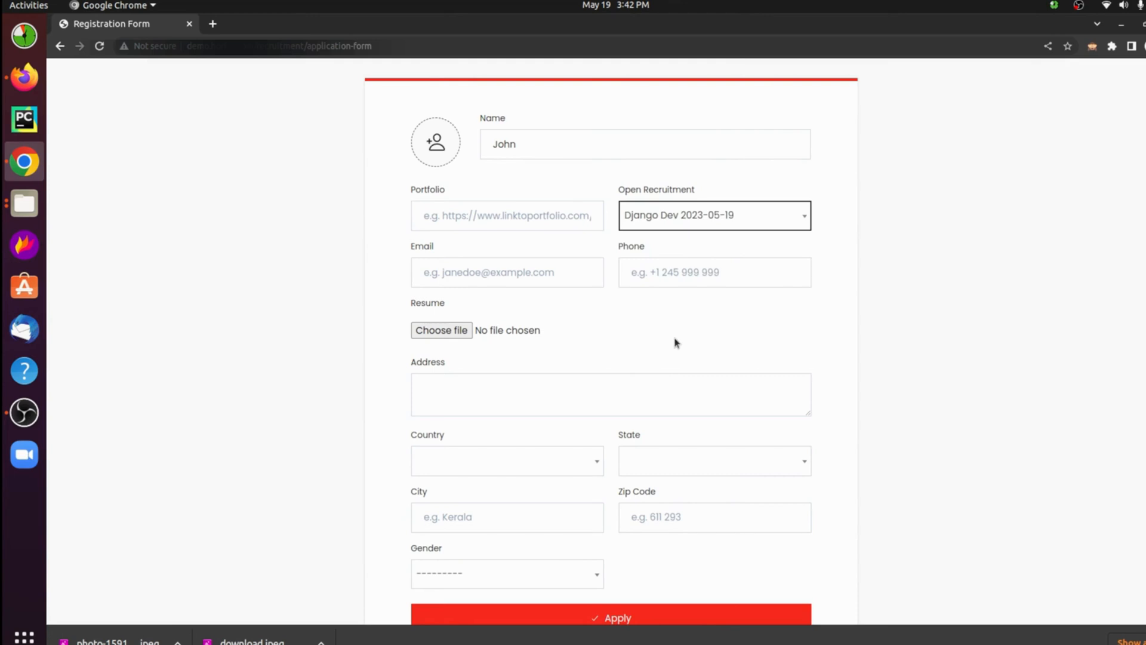
left_click(504, 278)
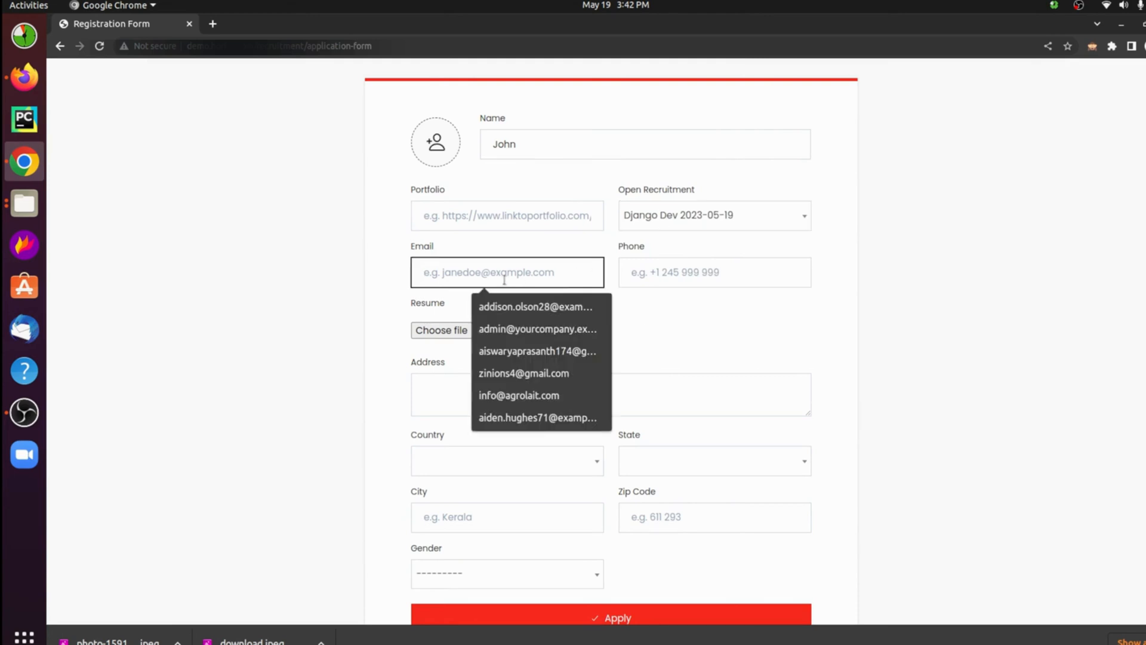
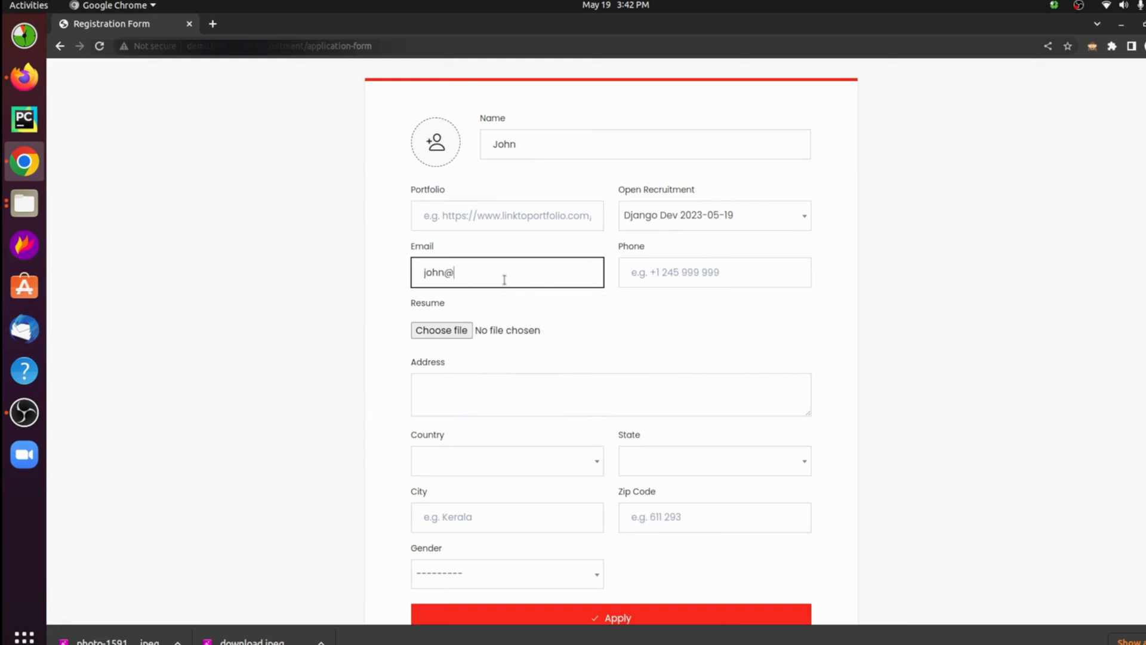
left_click(659, 272)
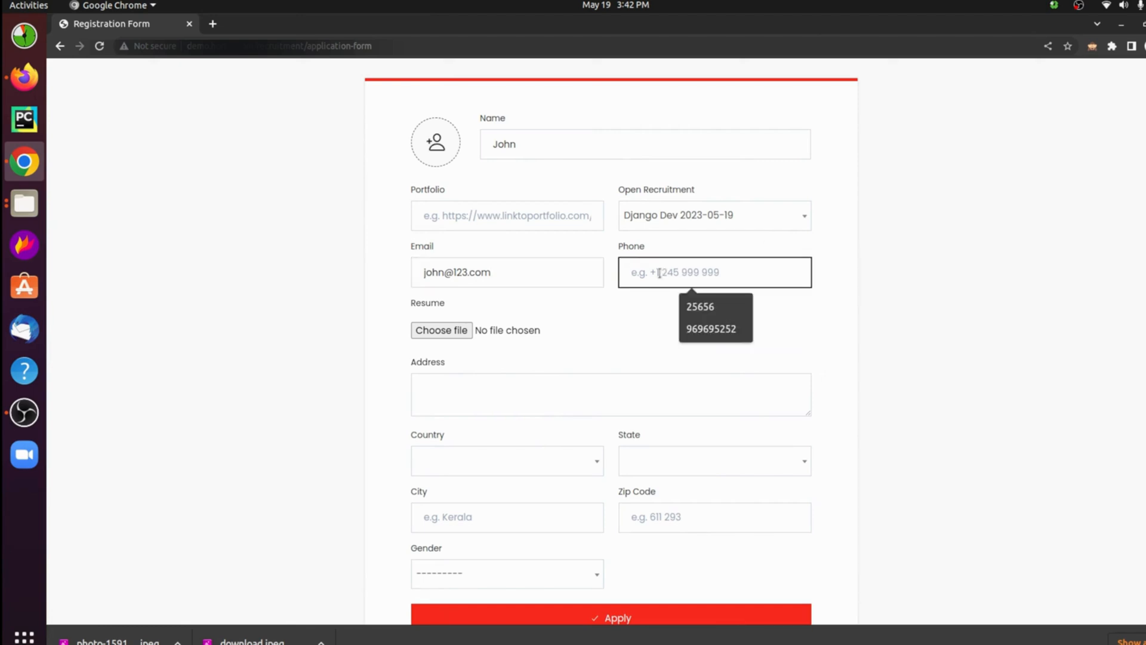
left_click(693, 308)
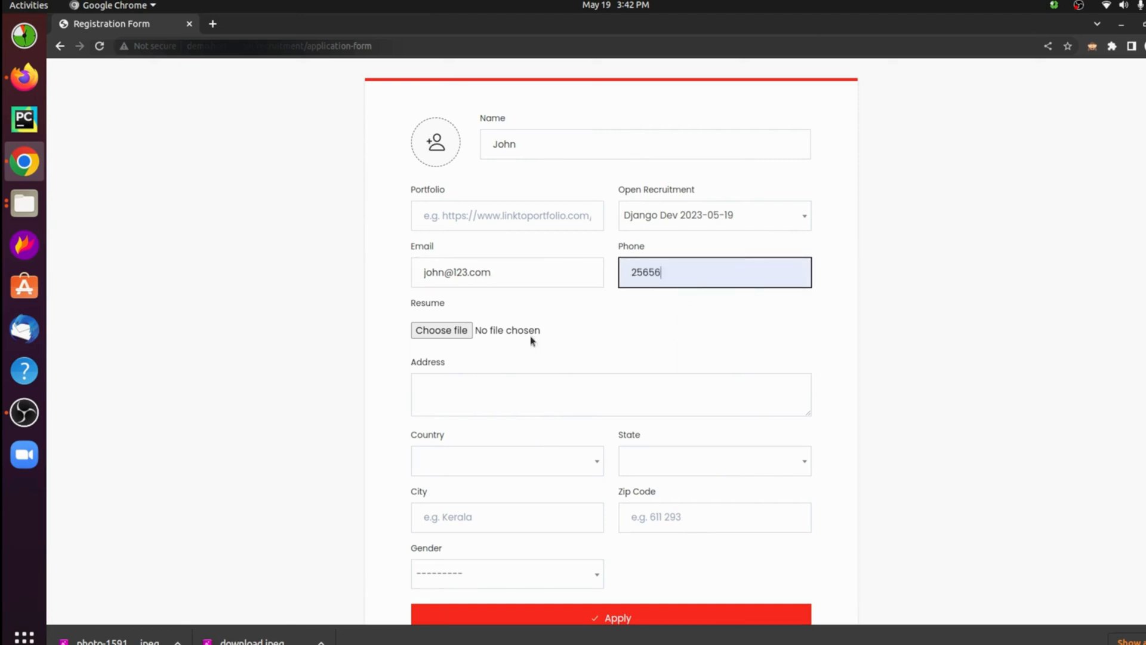
Step: Attach instapdf.in-simple-resume-format-276.pdf as the applicant's resume in the registration form
left_click(439, 331)
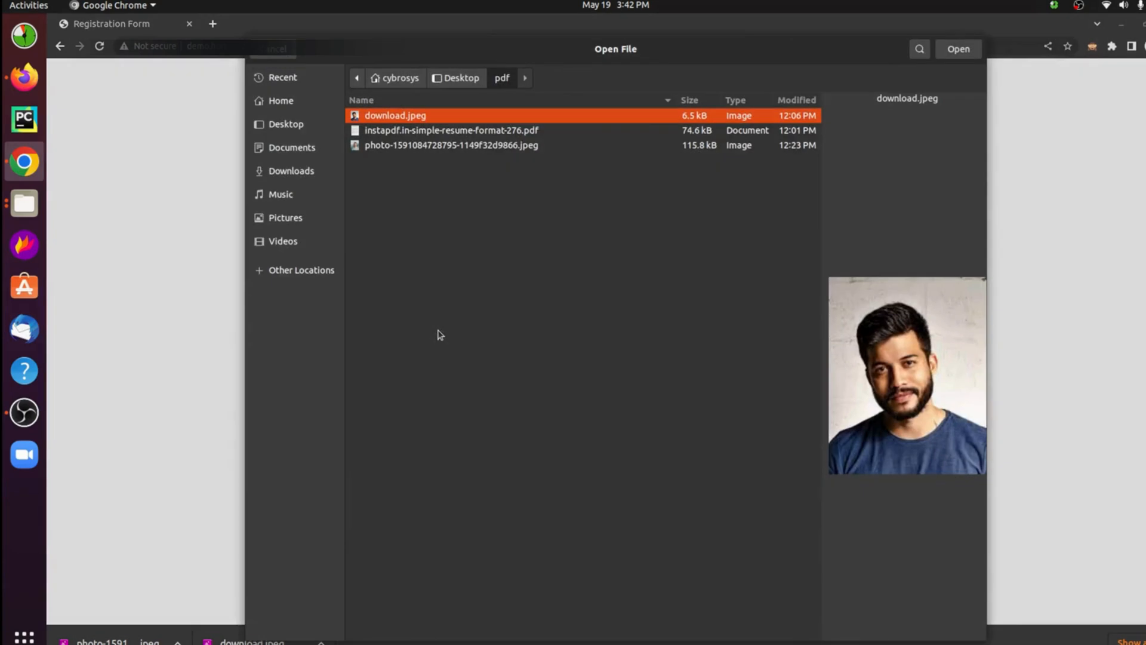
left_click(578, 131)
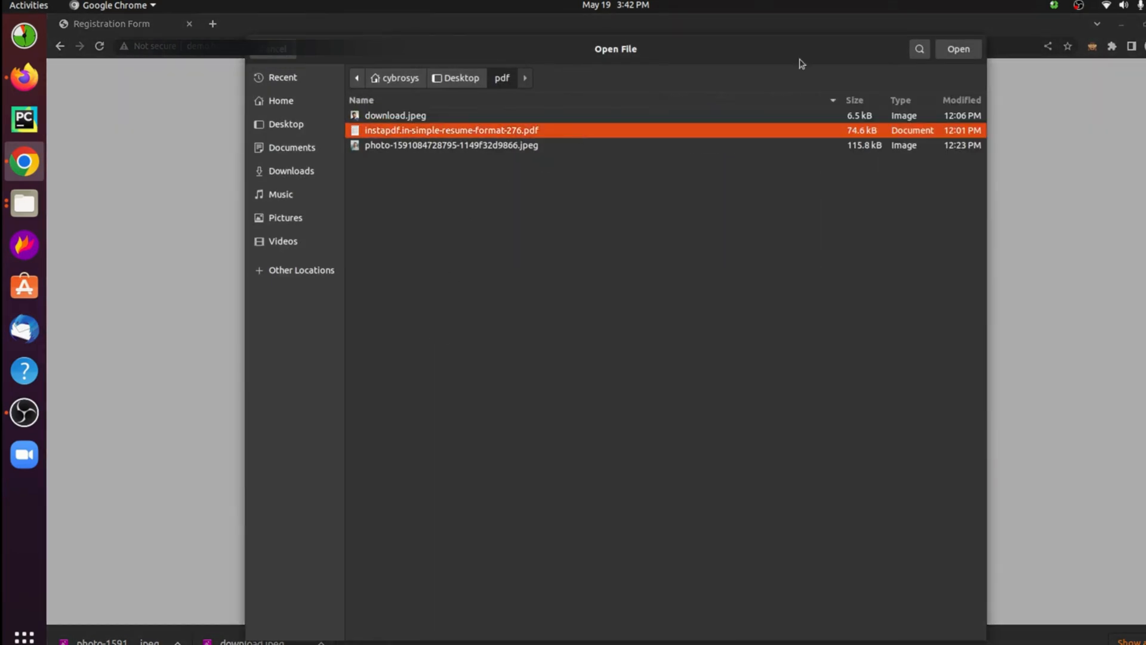
left_click(951, 49)
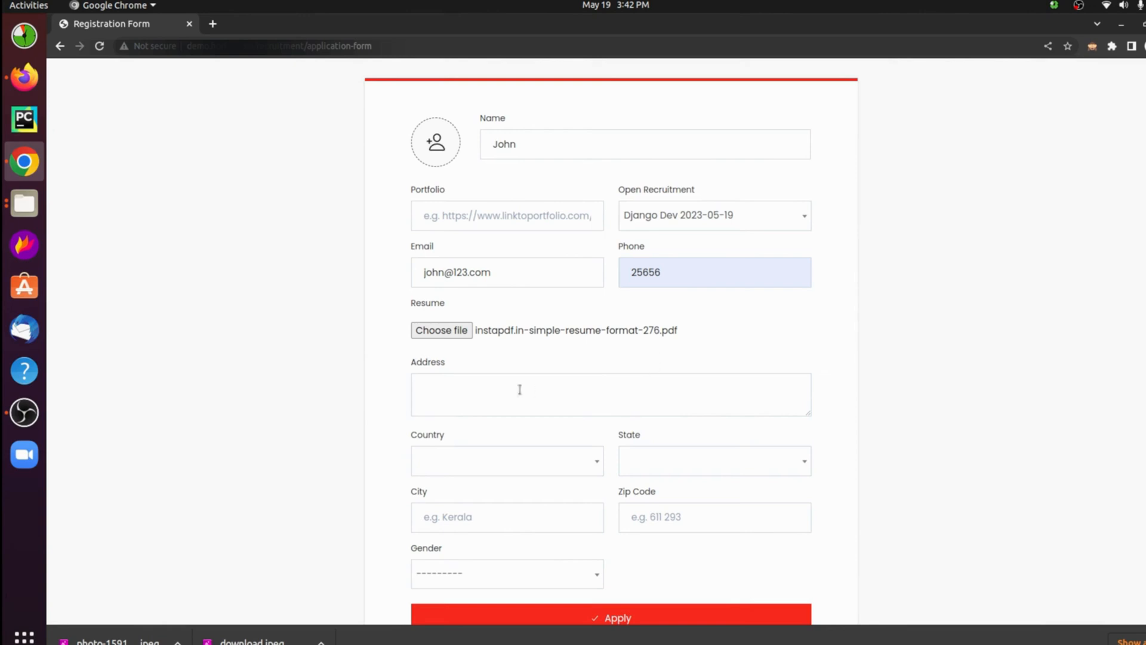
Step: Fill in the applicant's address in the registration form and set the country to India and the state to Assam
left_click(421, 389)
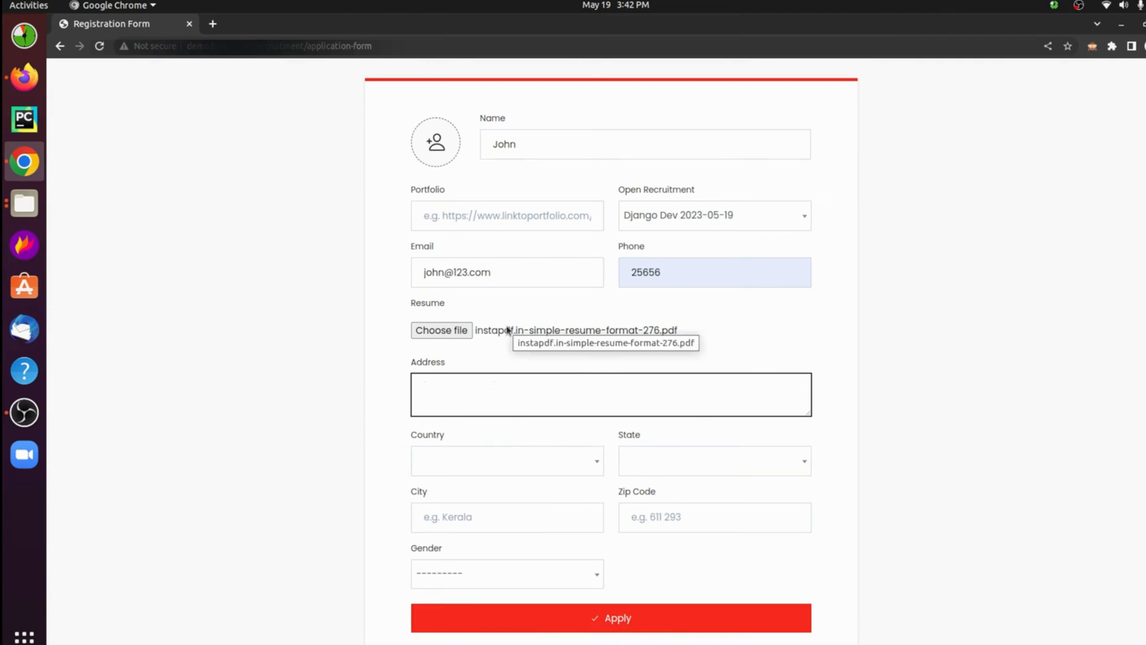
type("john ")
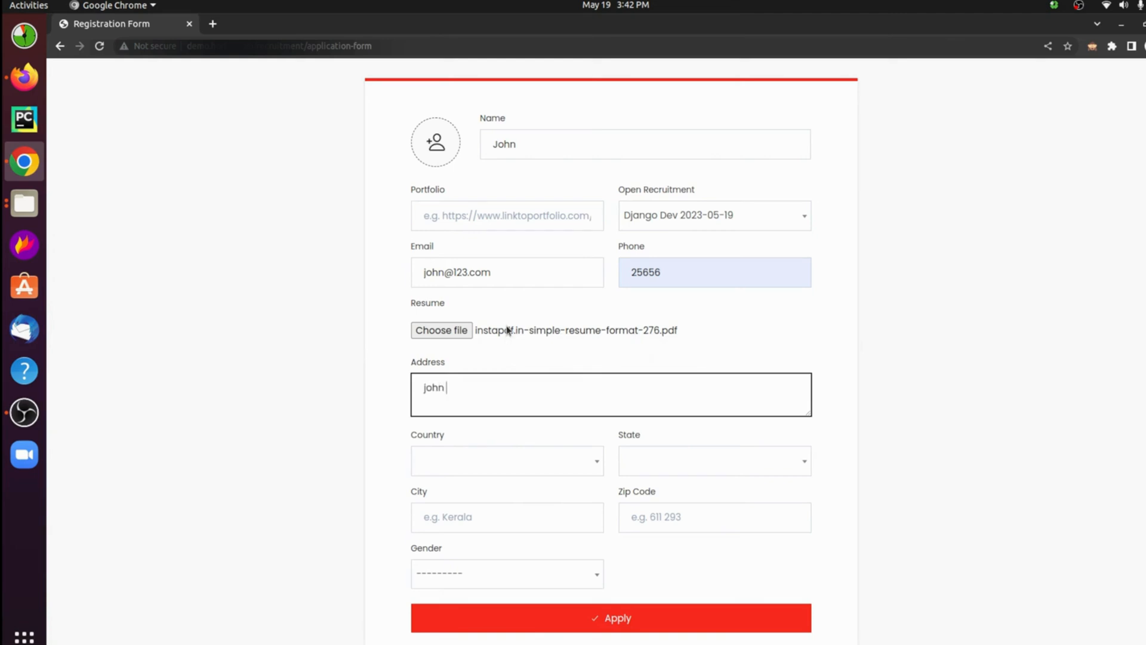
type("villa")
left_click(455, 460)
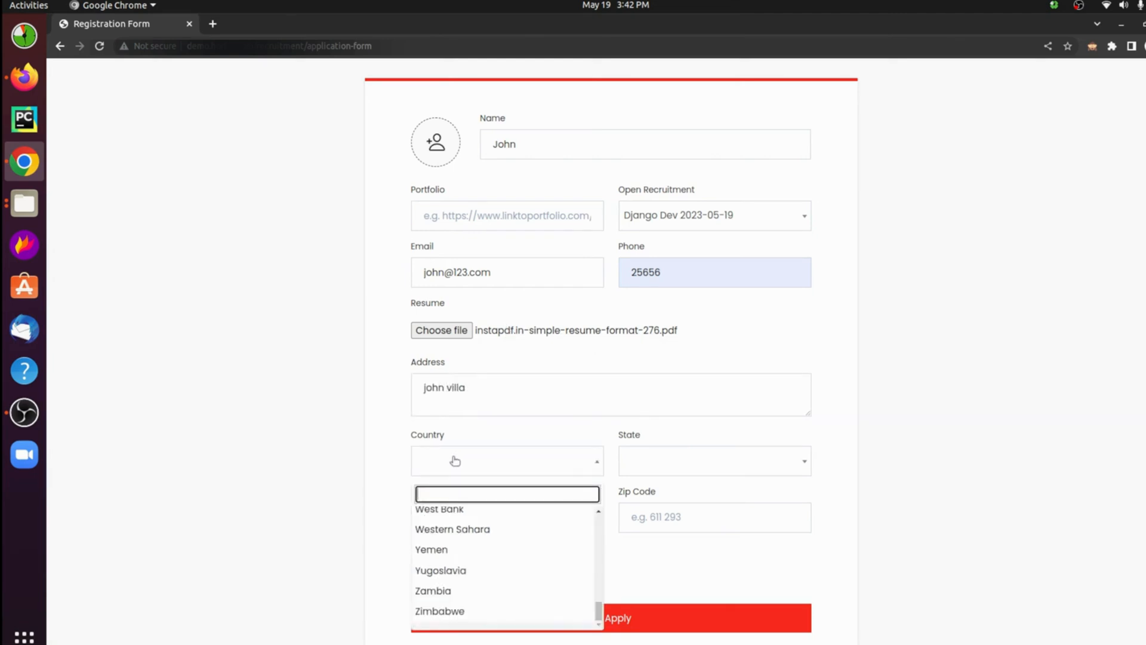
type("In")
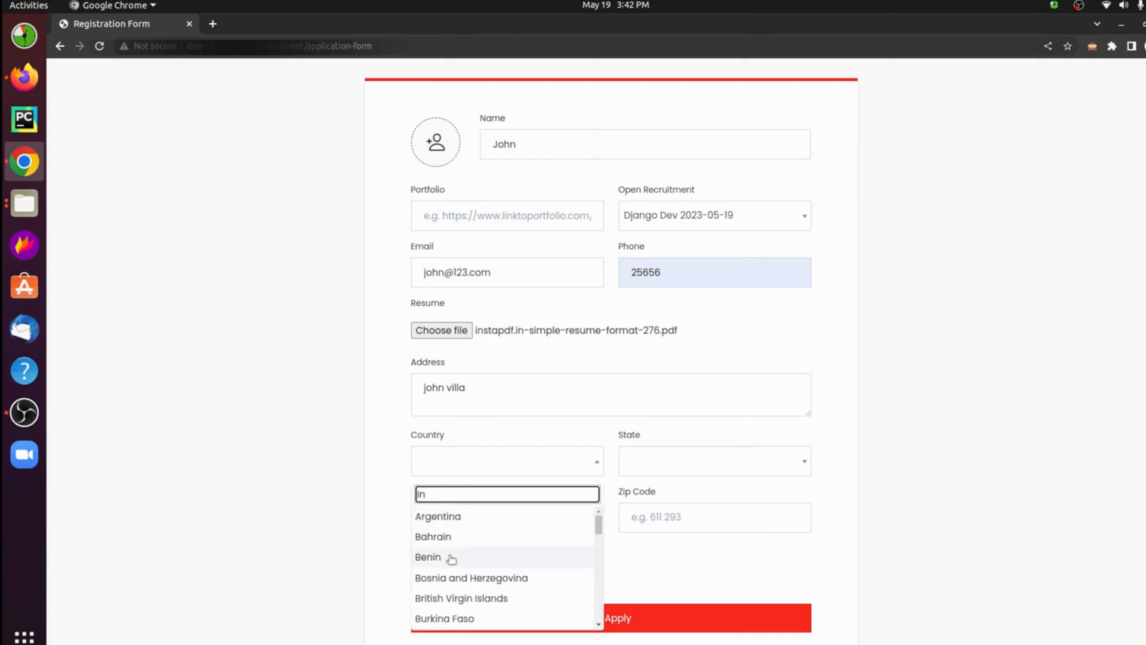
type("di")
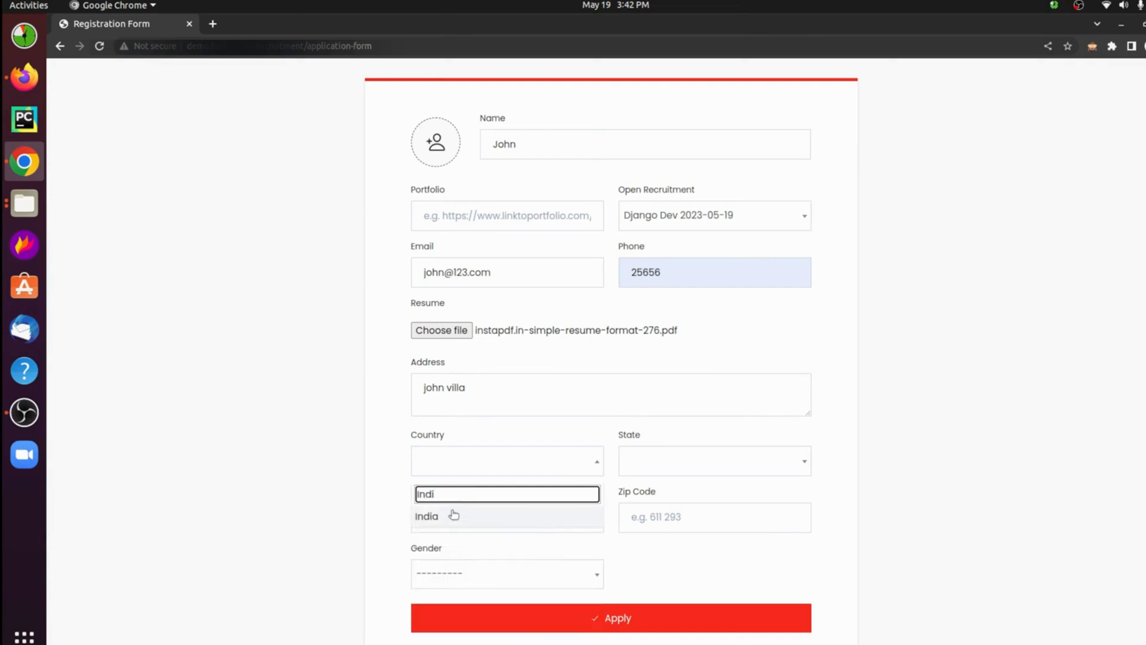
left_click(450, 515)
left_click(692, 471)
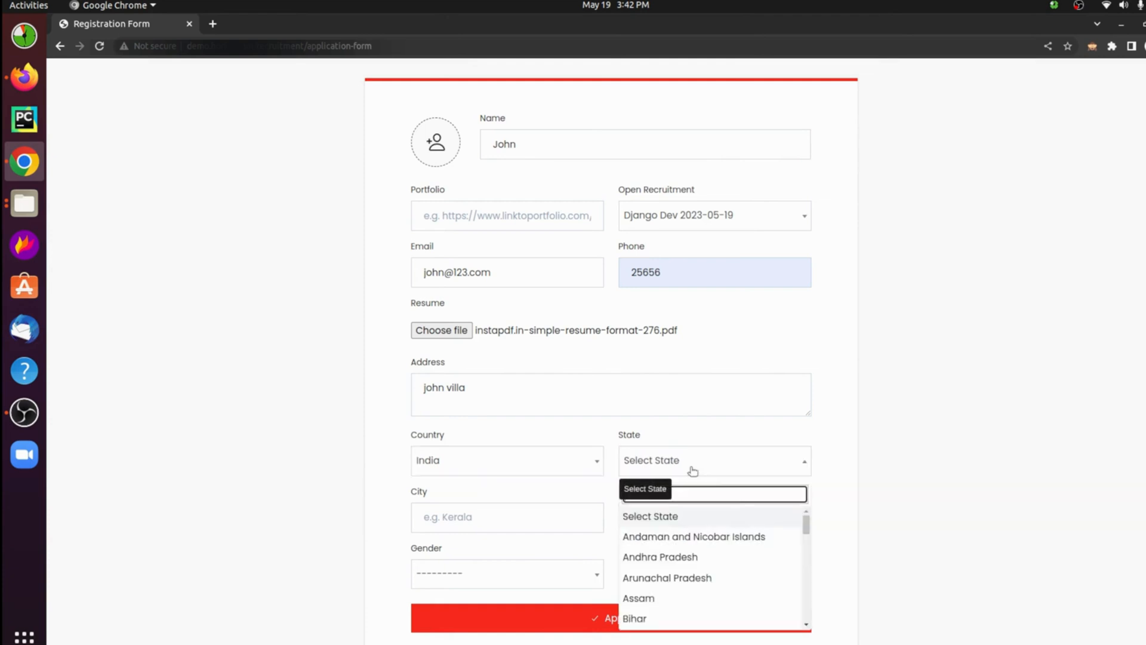
left_click(660, 600)
Step: Fill in the applicant's city and zip code in the registration form
left_click(497, 517)
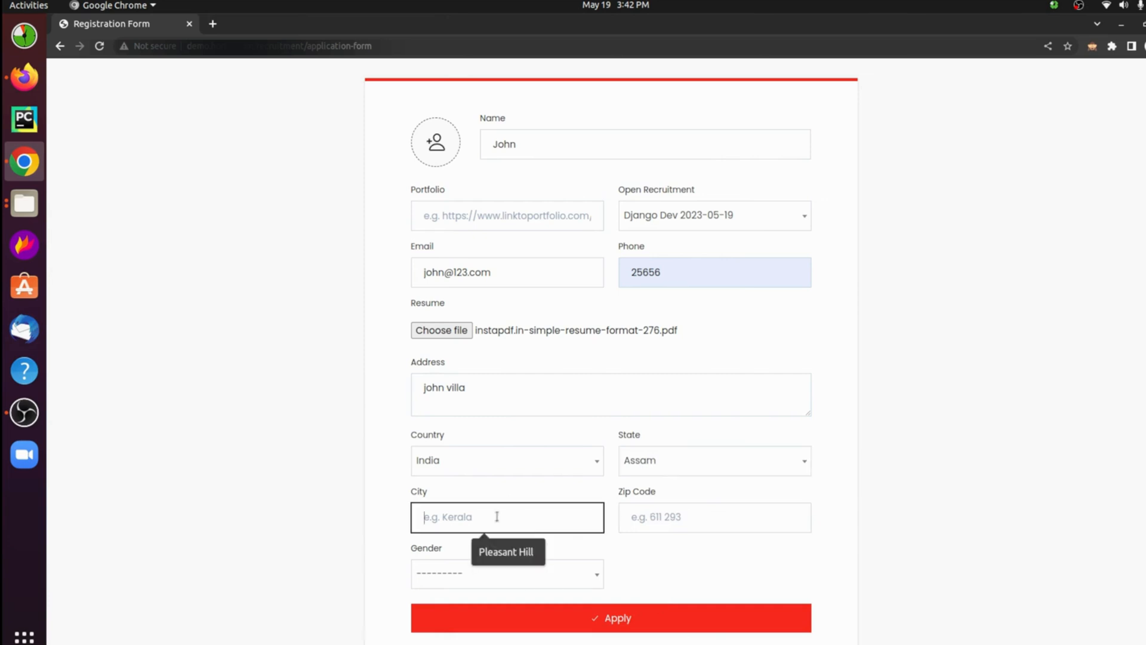
left_click(507, 550)
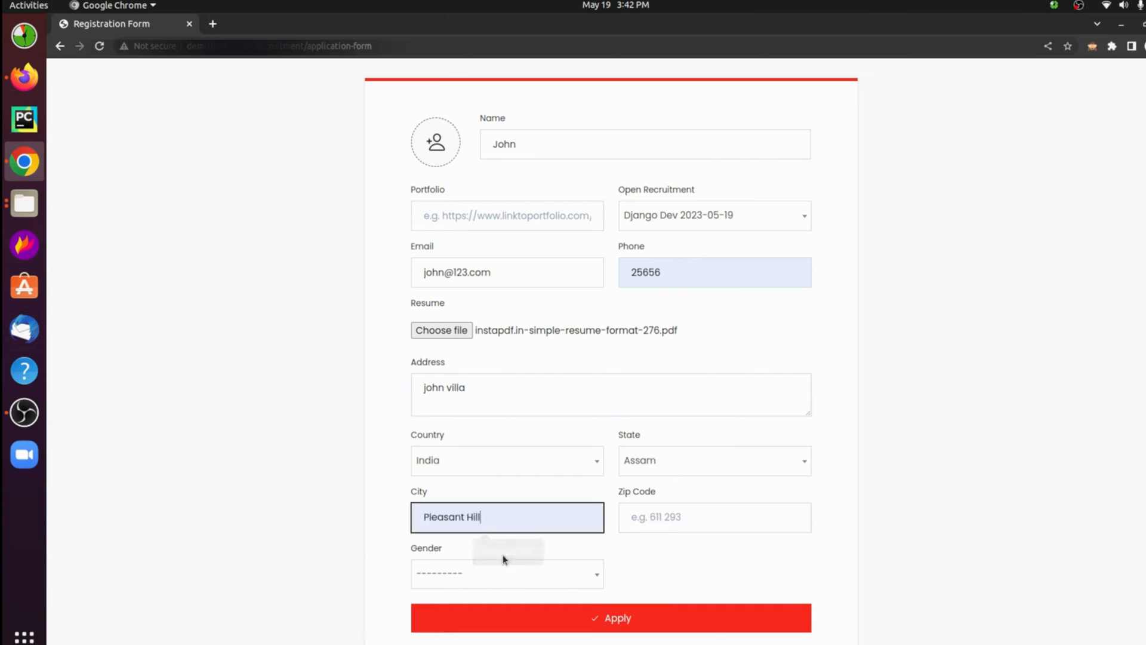
left_click(728, 518)
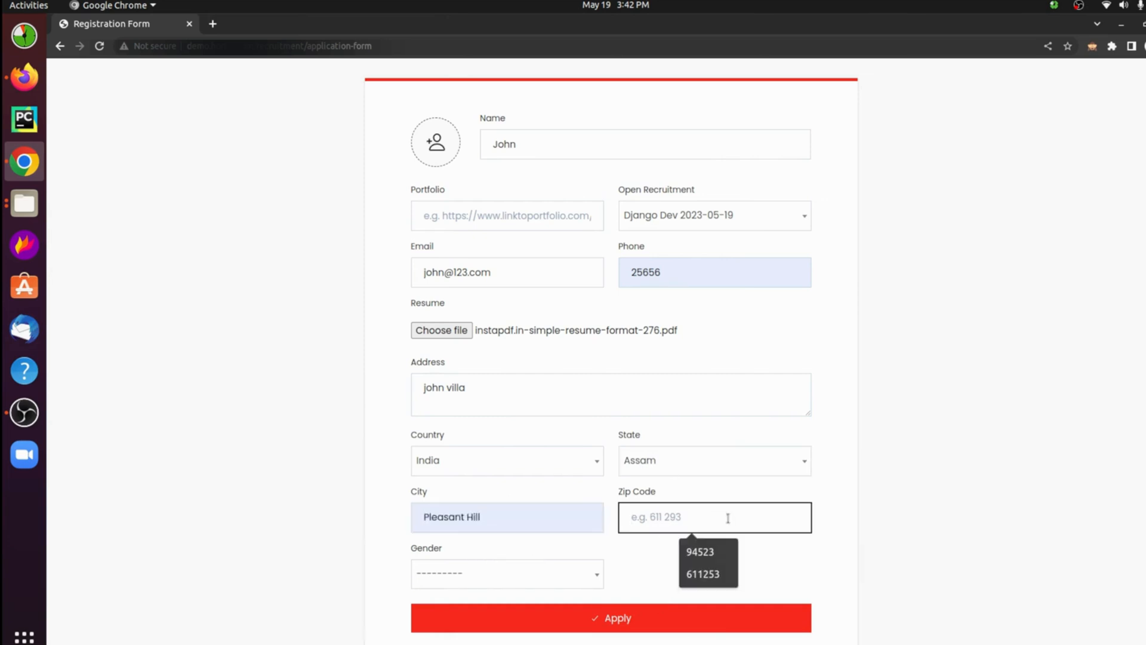
type("611")
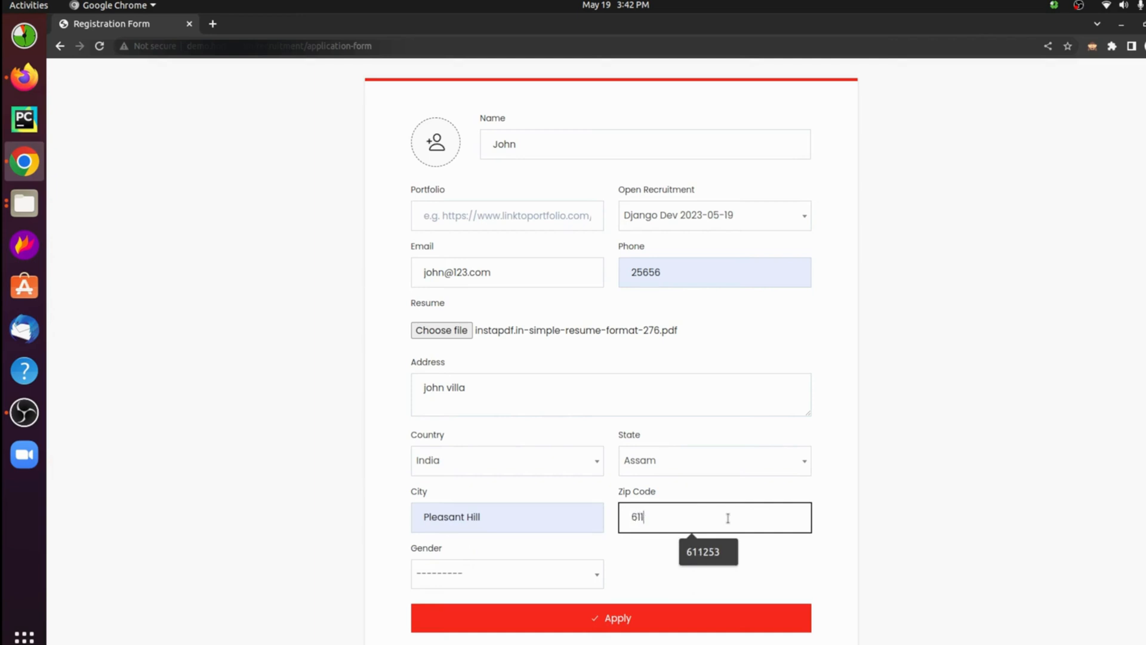
type("293")
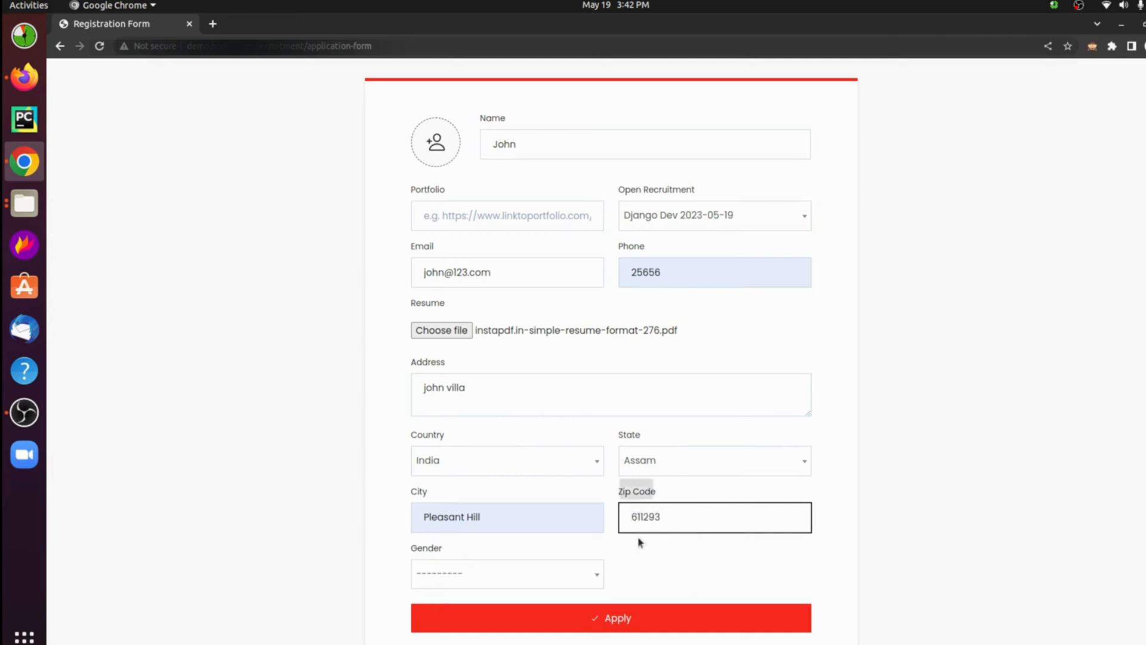
Step: Set the gender to Male and submit the application, declining the browser's offer to save the address
left_click(516, 574)
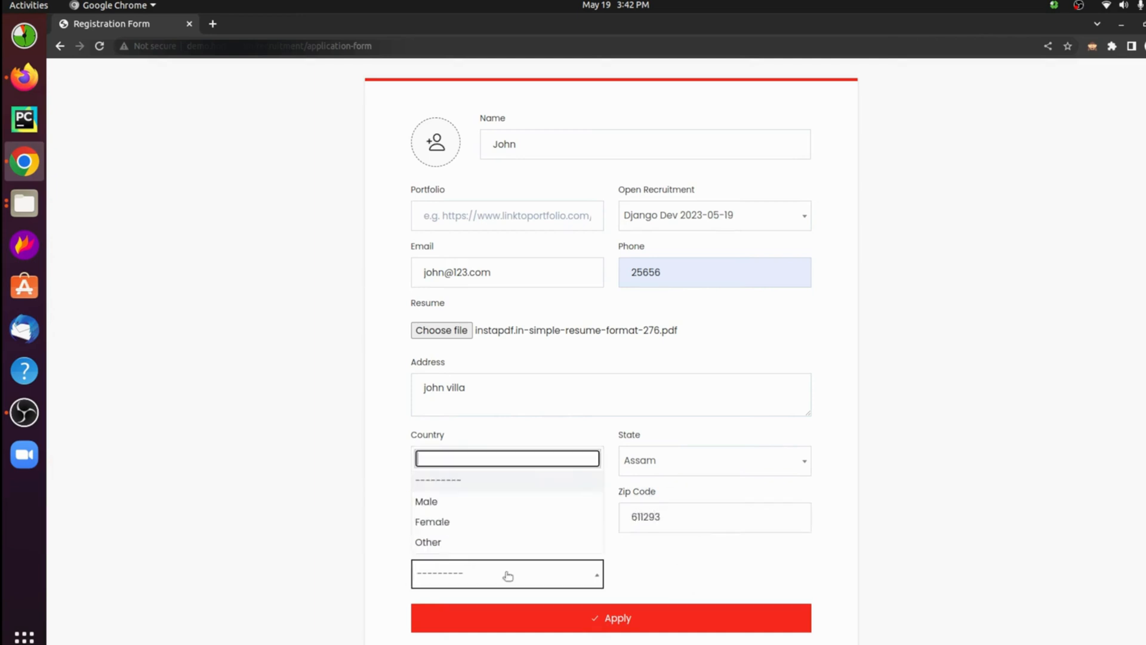
left_click(478, 502)
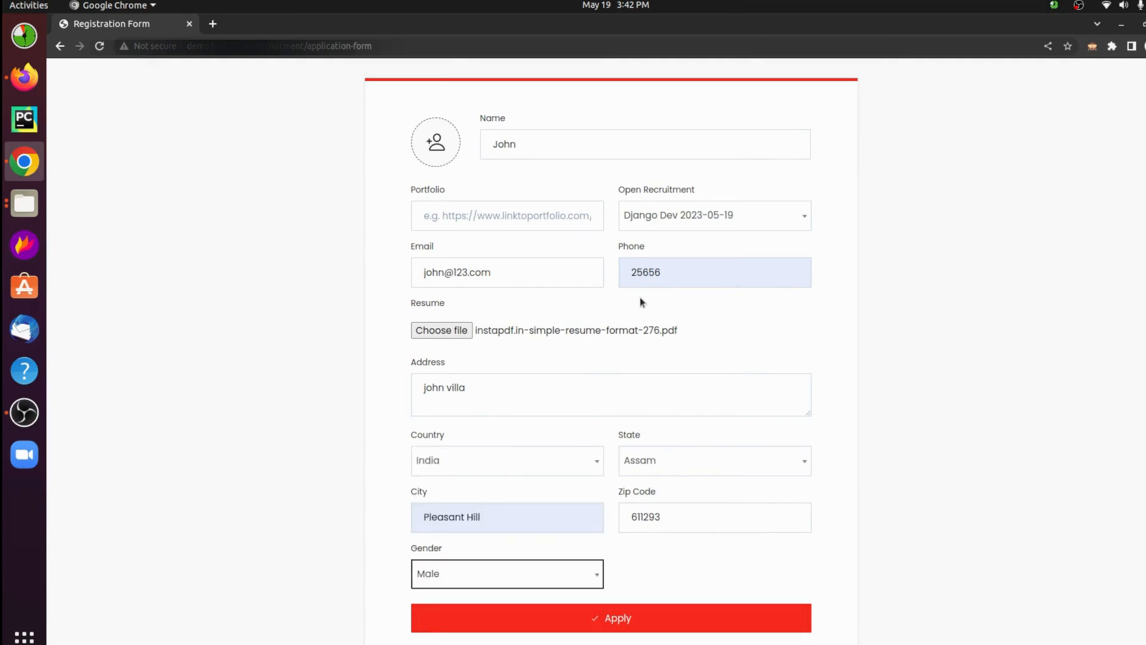
left_click(600, 619)
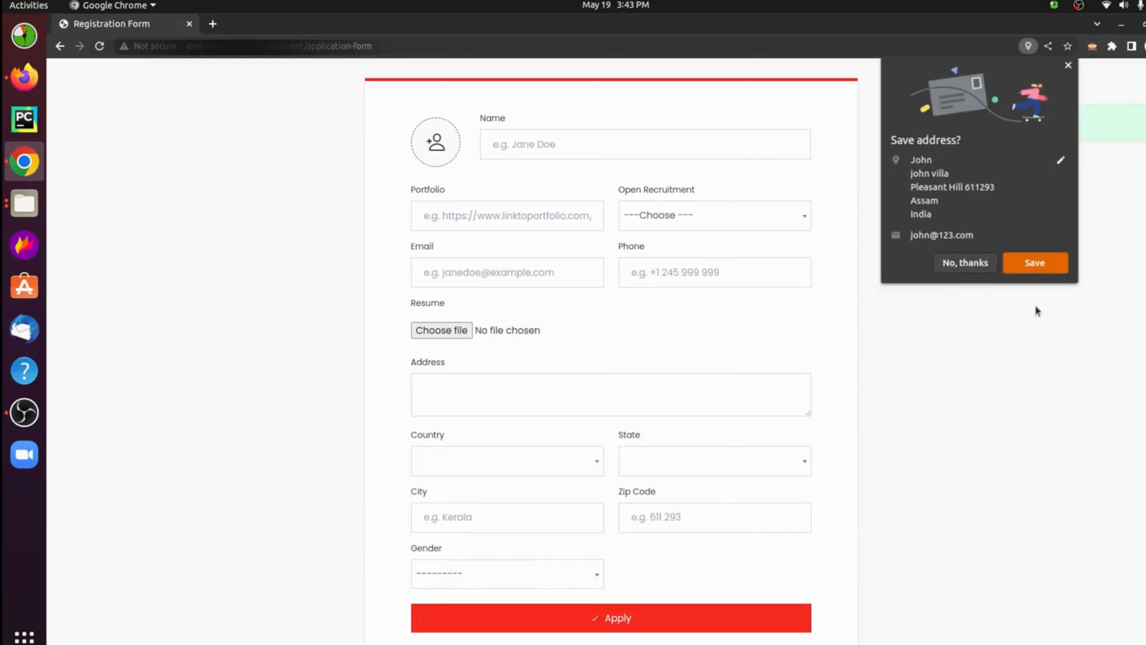
left_click(950, 268)
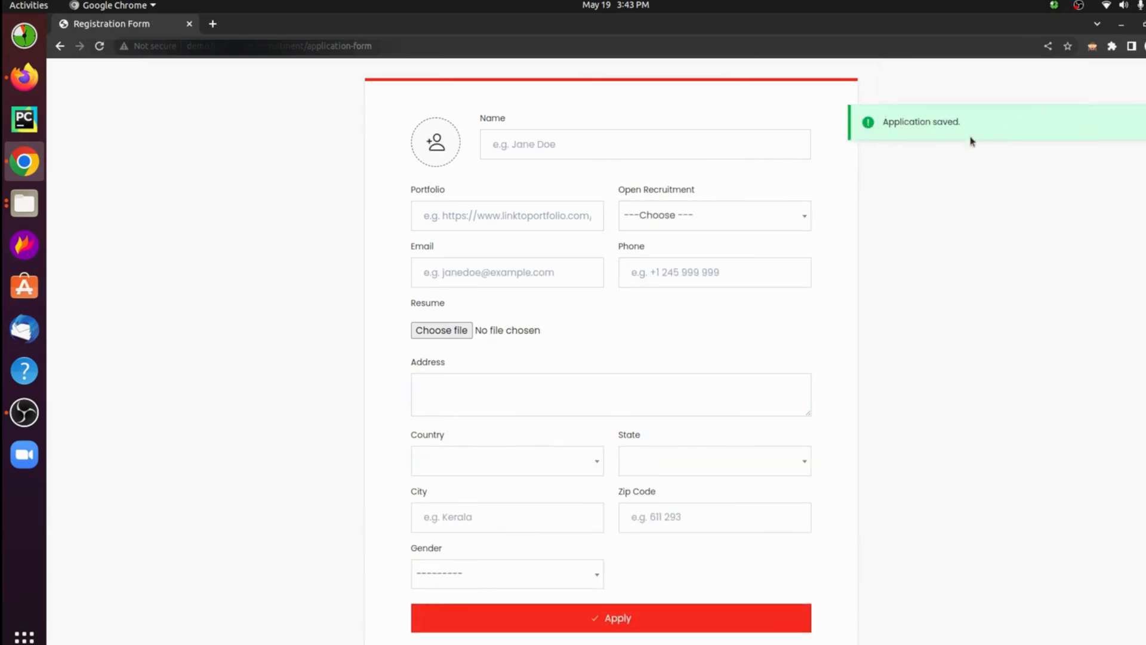
Step: Replace the application-form address with the recruitment pipeline address, reload the pipeline page and show it full screen
double_click(326, 47)
left_click(325, 51)
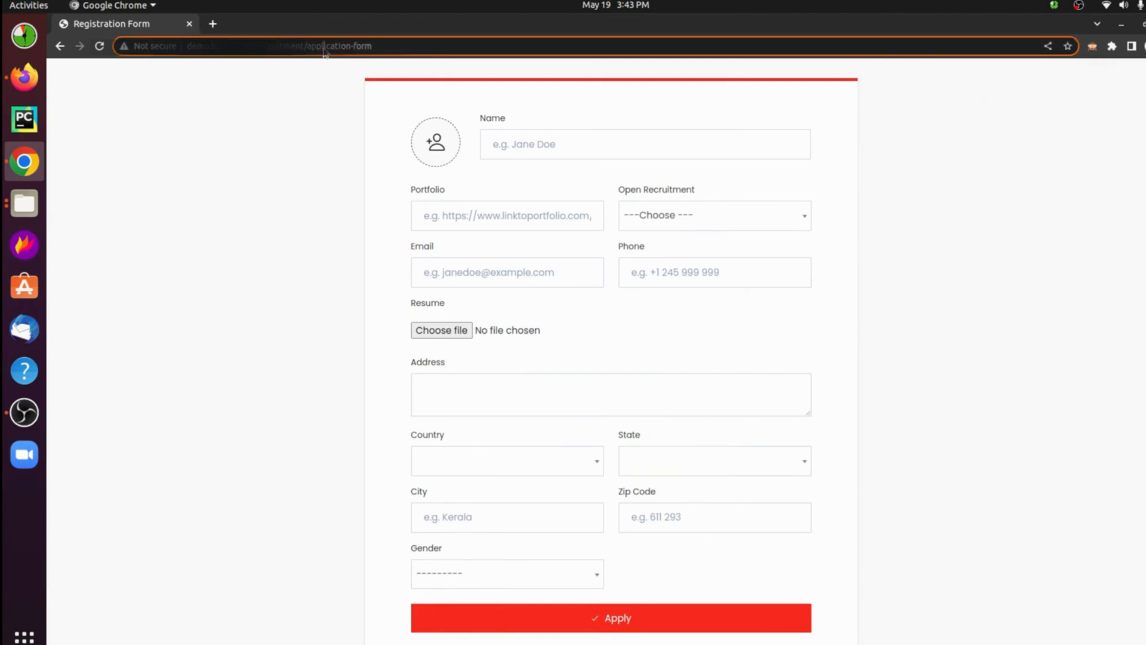
triple_click(406, 44)
double_click(406, 44)
left_click_drag(406, 44, 335, 44)
key("BackSpace")
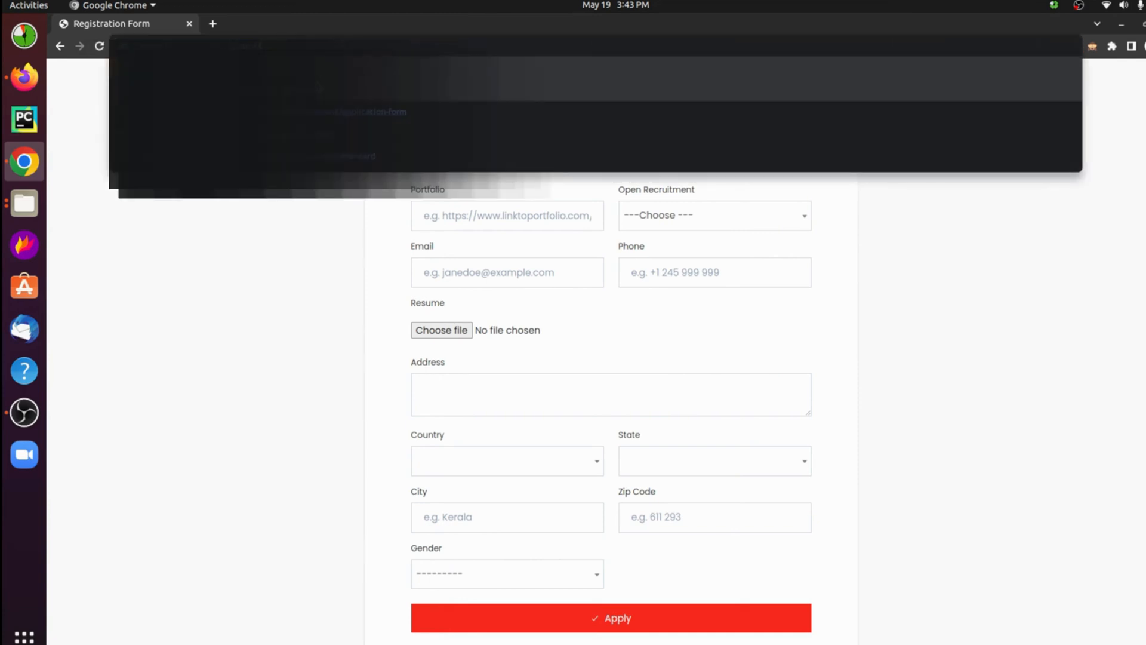
left_click(325, 136)
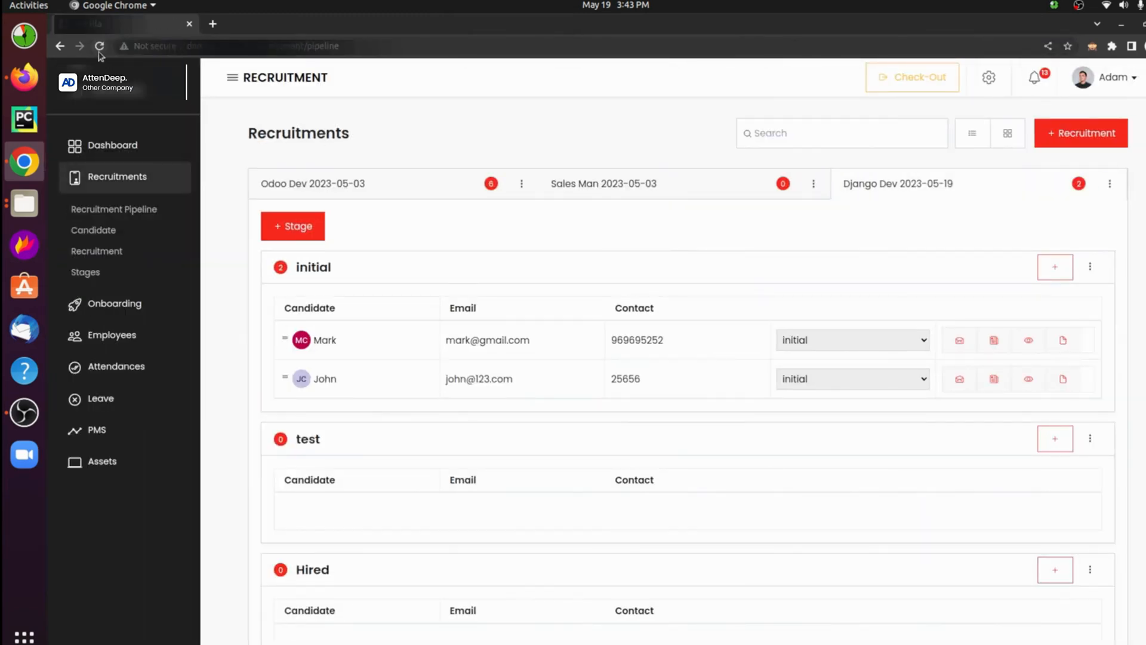
left_click(100, 54)
key("F11")
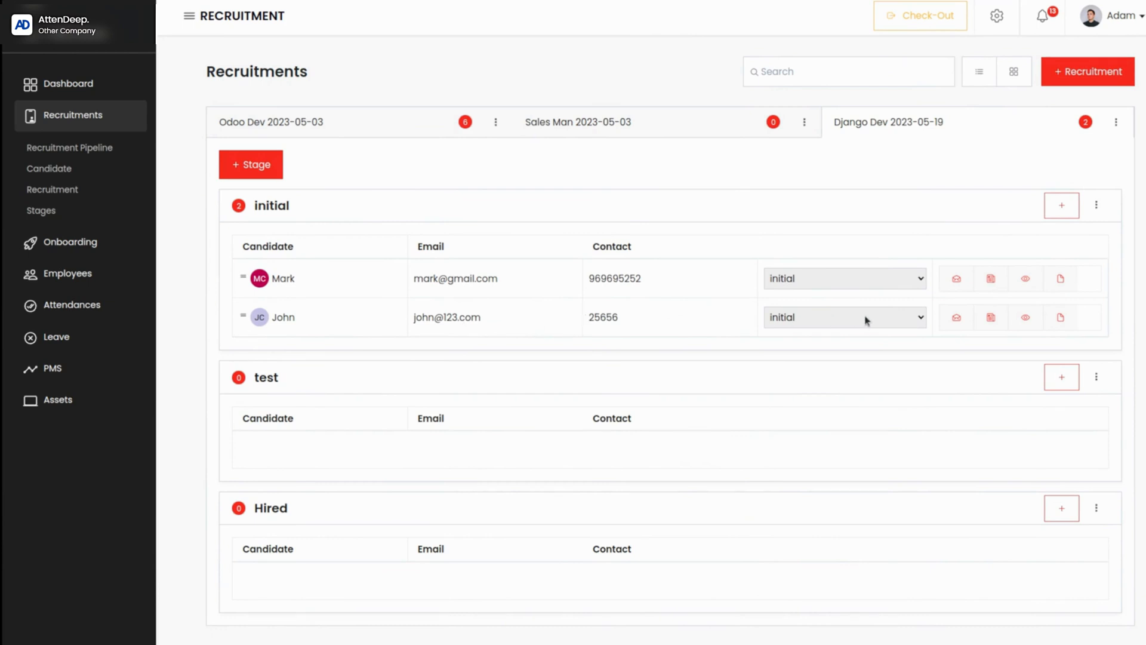
Step: Send the first candidate in the initial stage a mail with the message body "hlo , welcome" and close the mail form
left_click(957, 279)
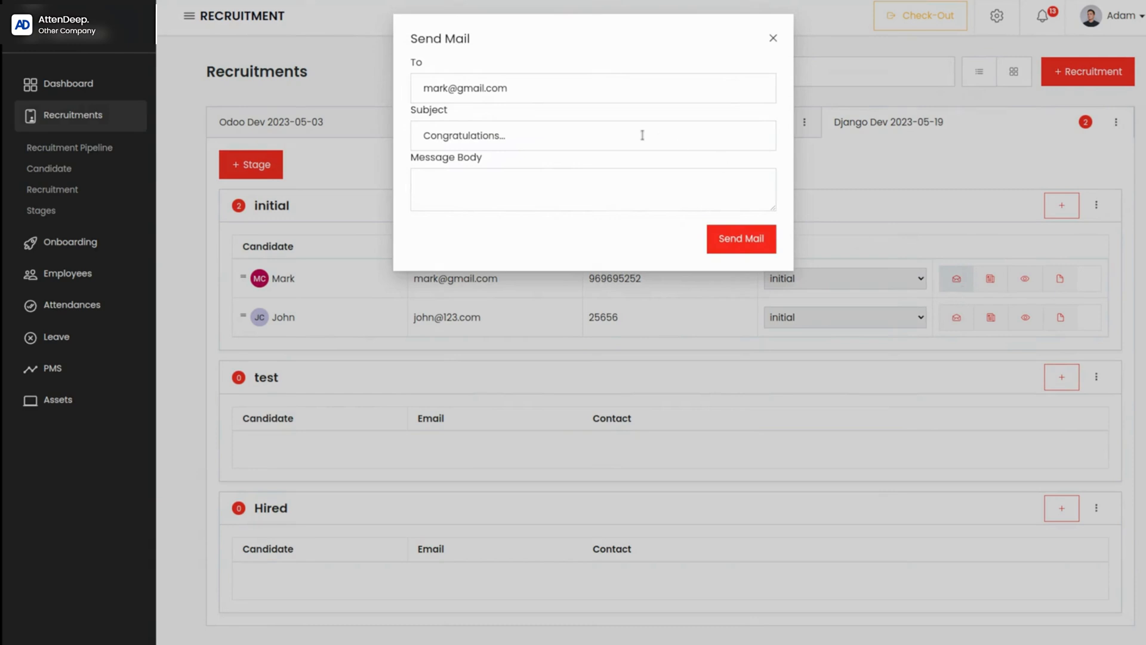
left_click_drag(548, 91, 428, 77)
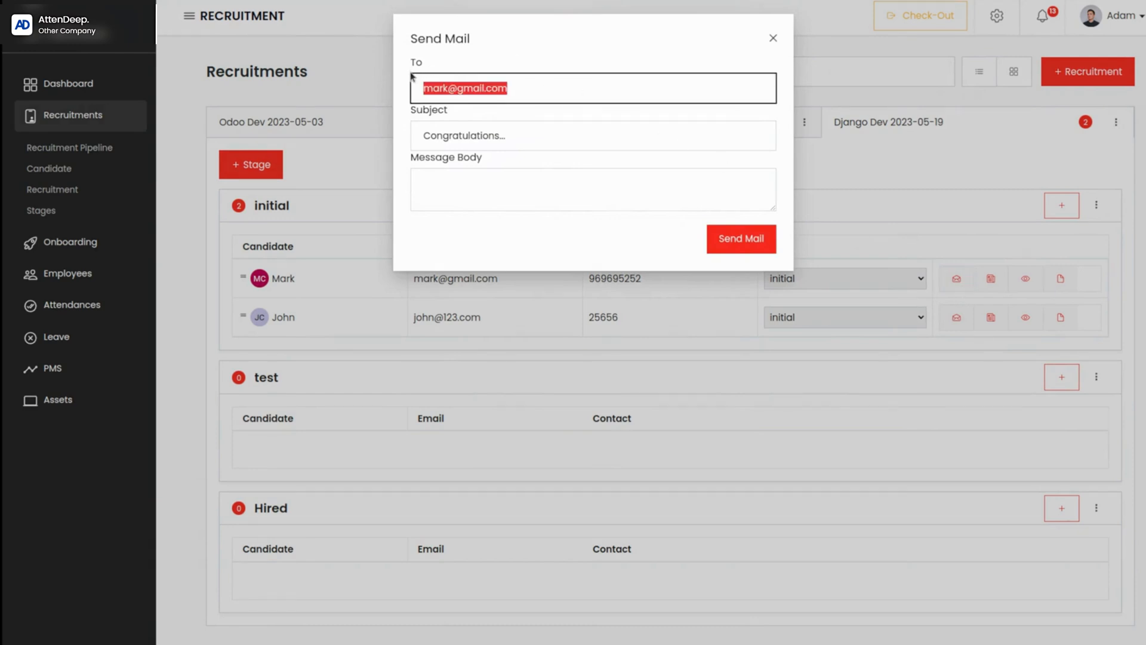
left_click(534, 87)
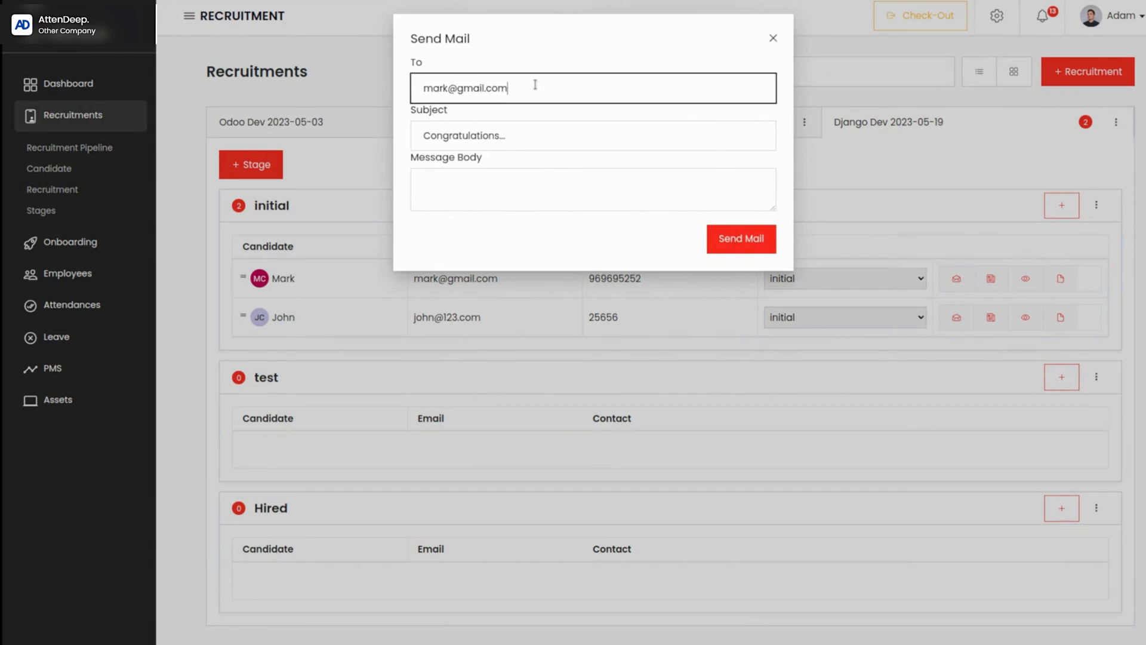
left_click(515, 141)
left_click(492, 174)
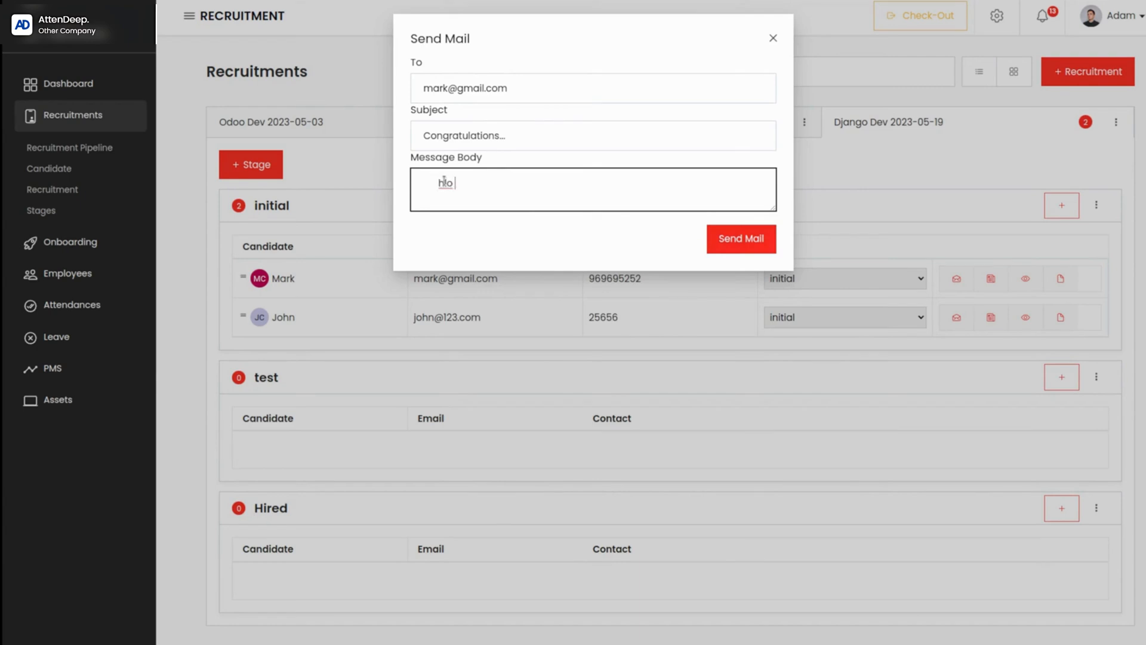
type("hlo , welcome")
left_click(748, 236)
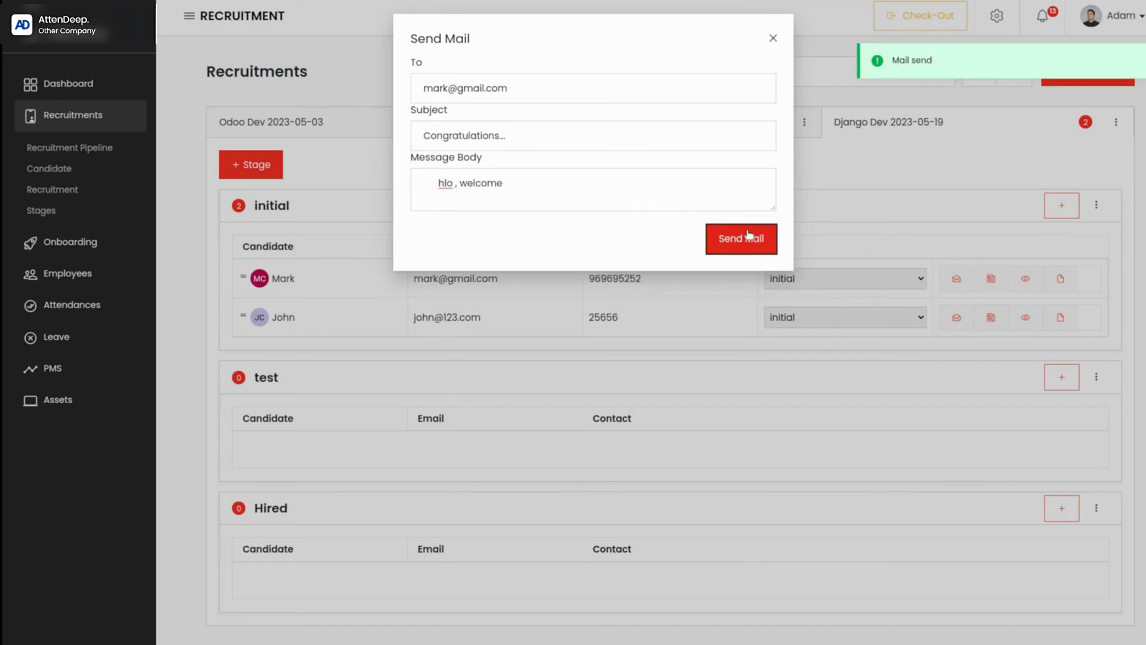
left_click(773, 38)
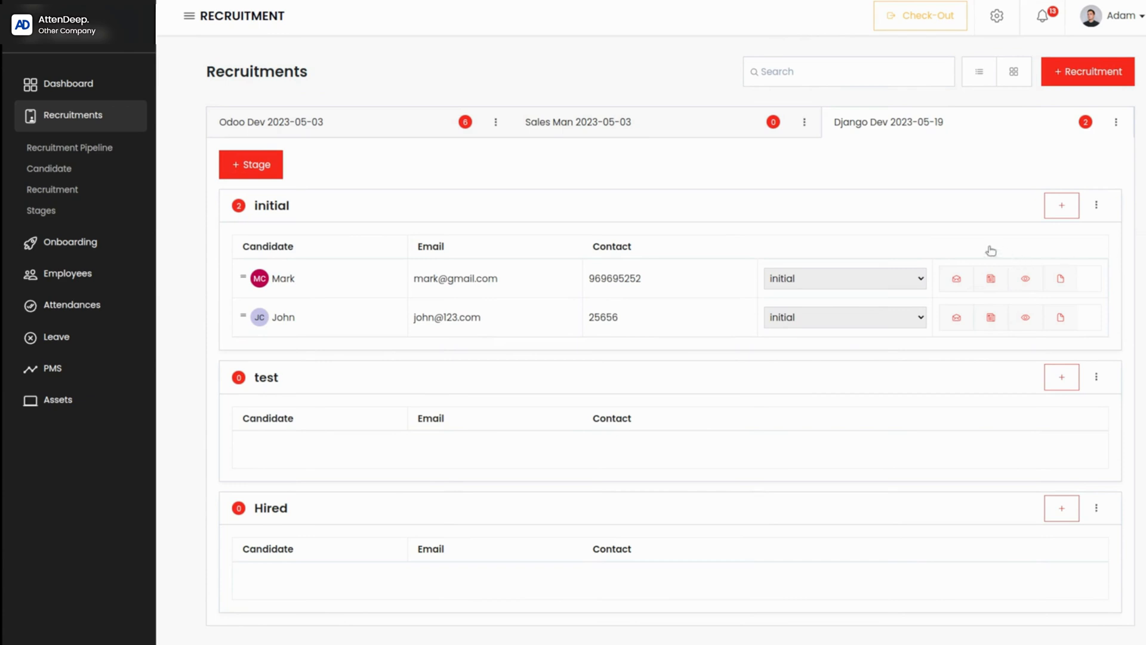
Step: Add a note titled "Hello" with the description "WELCOME" to the first candidate in the initial stage
left_click(992, 278)
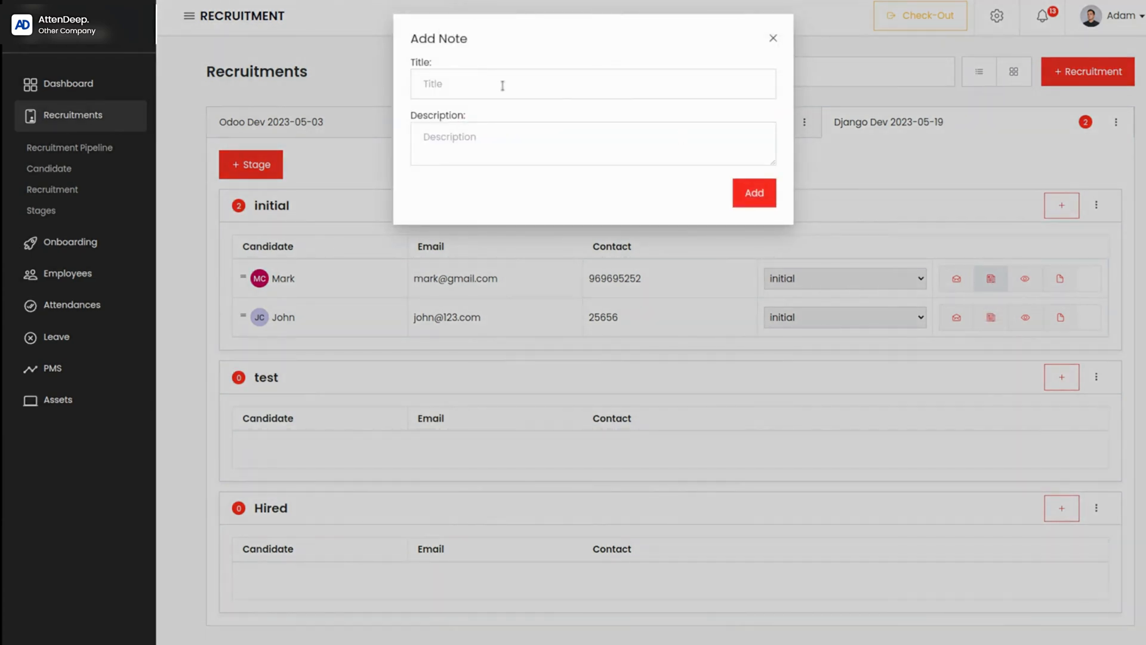
left_click(501, 80)
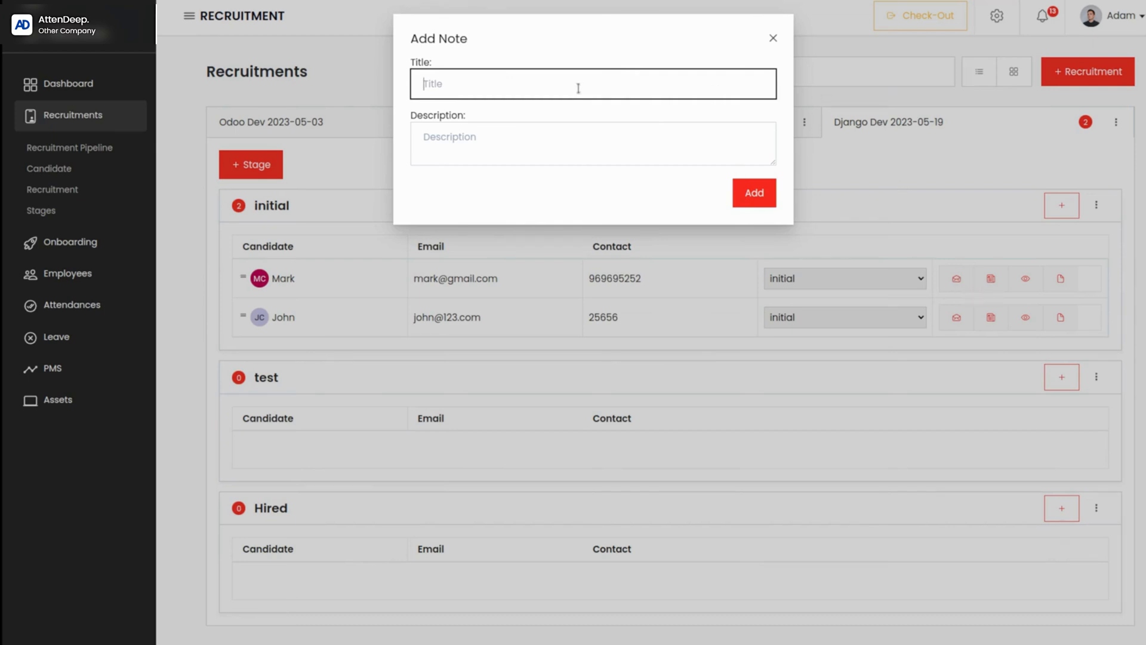
type("Hello")
left_click(485, 135)
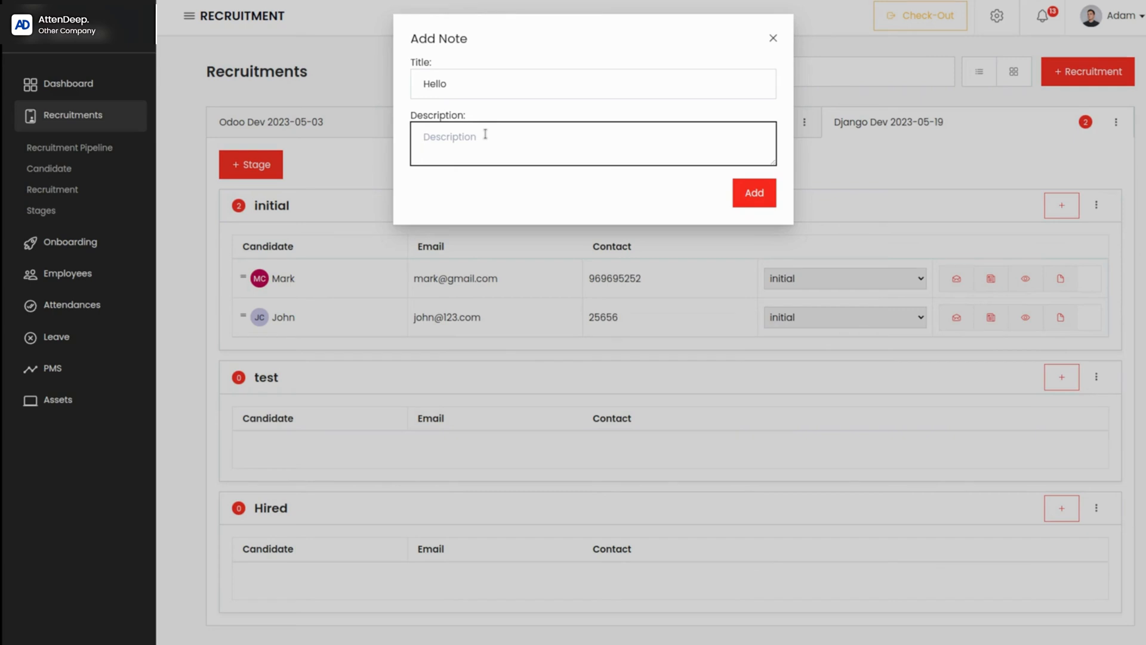
type("WELCOME")
left_click(743, 199)
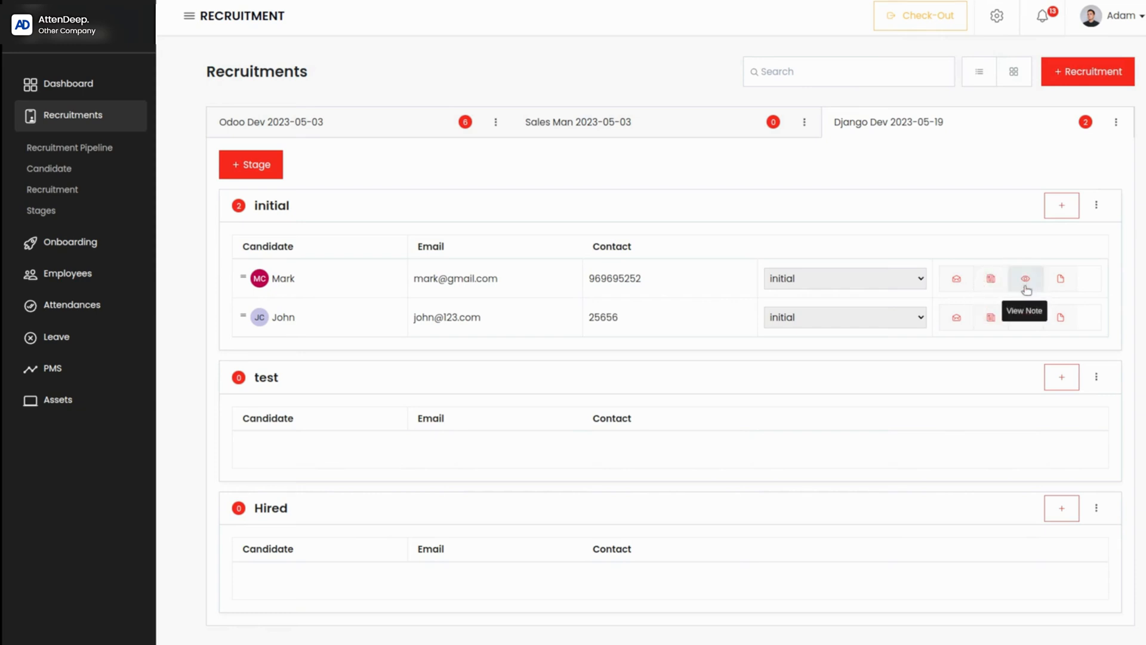
Step: View the notes of the first candidate in the initial stage and look through the candidate's resume
left_click(1025, 283)
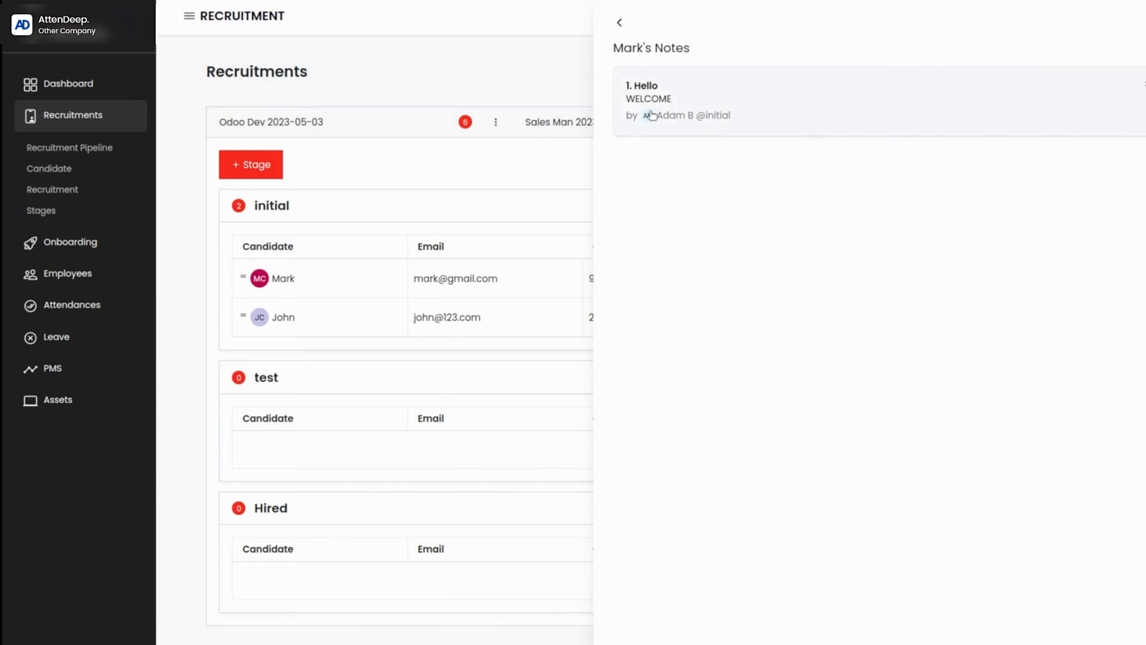
left_click(619, 23)
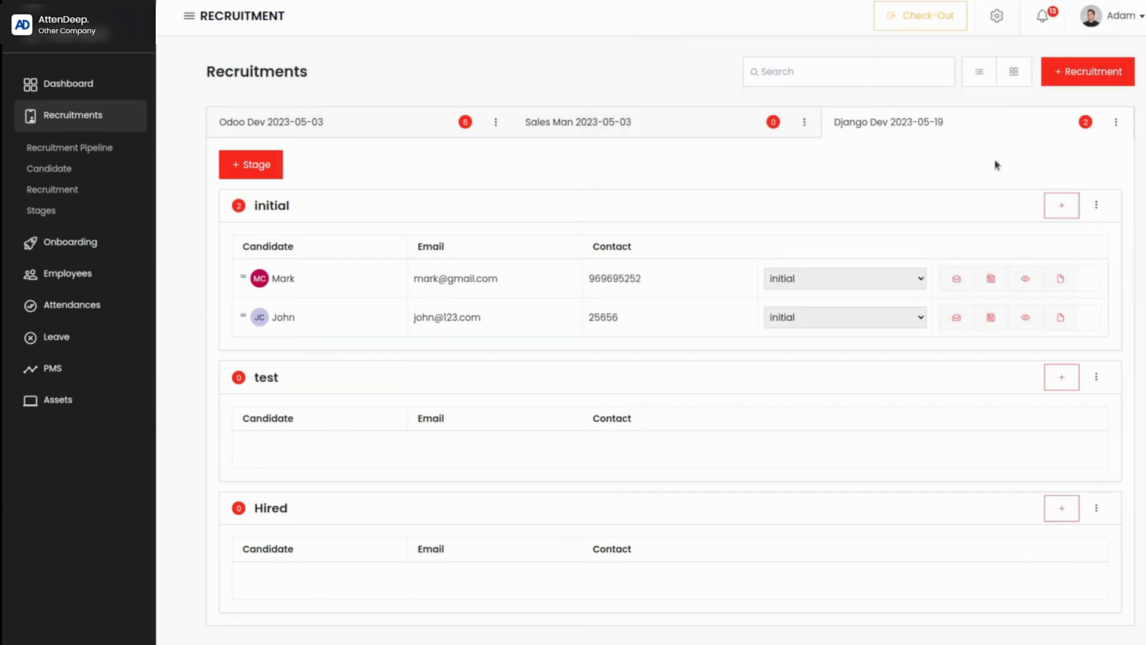
left_click(1059, 281)
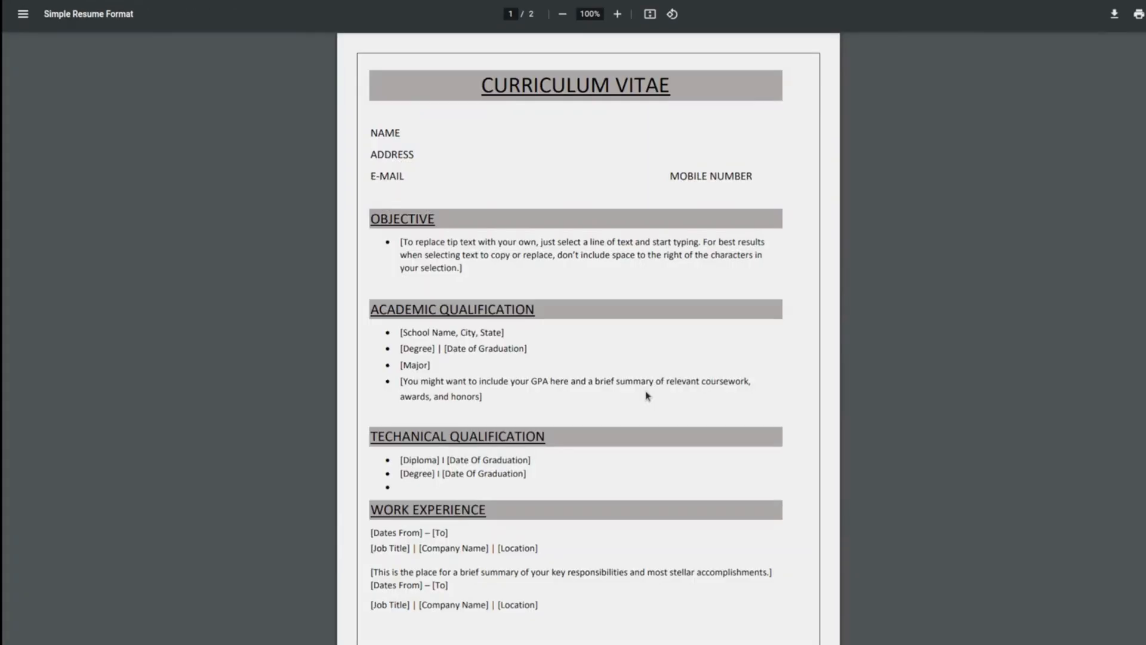
scroll(648, 395, "down", 10)
scroll(648, 395, "up", 10)
key("ctrl+w")
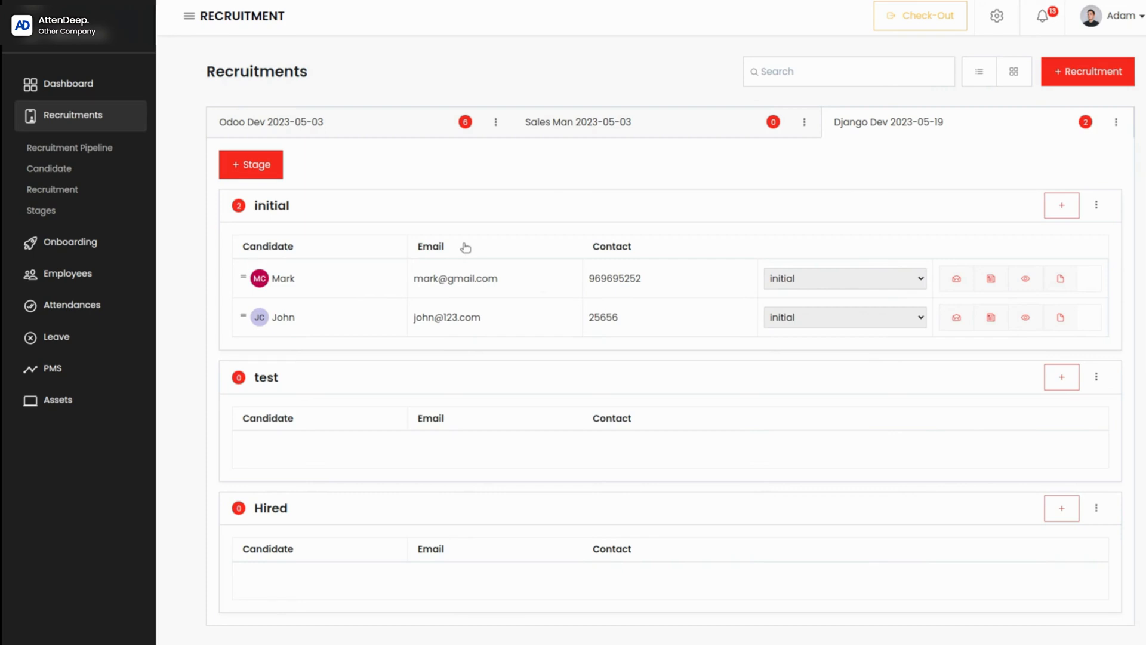
Step: Move the first candidate in the Django Dev recruitment's initial stage to the test stage
left_click(918, 279)
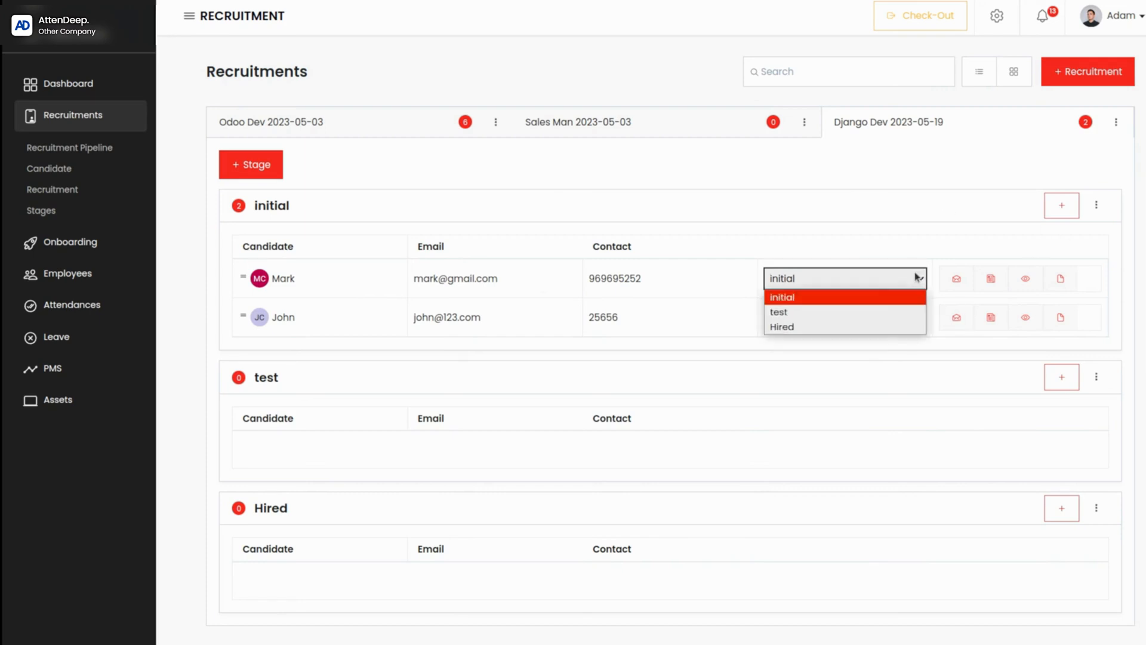
left_click(862, 311)
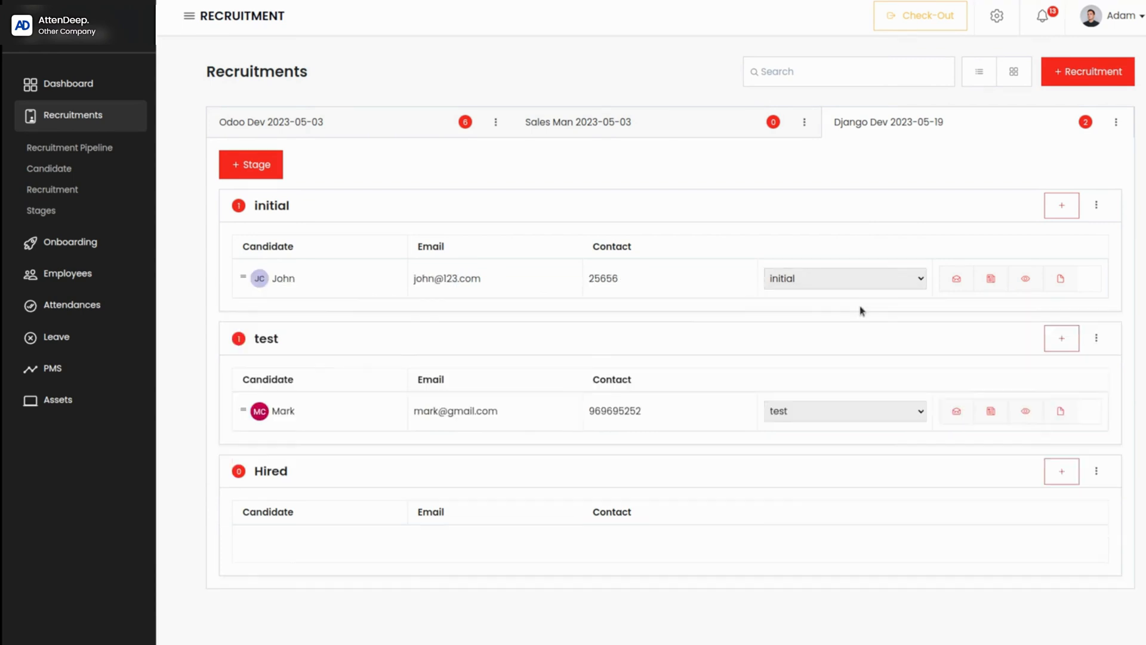
Step: Move the candidate in the Django Dev recruitment's test stage back to the initial stage
left_click(905, 410)
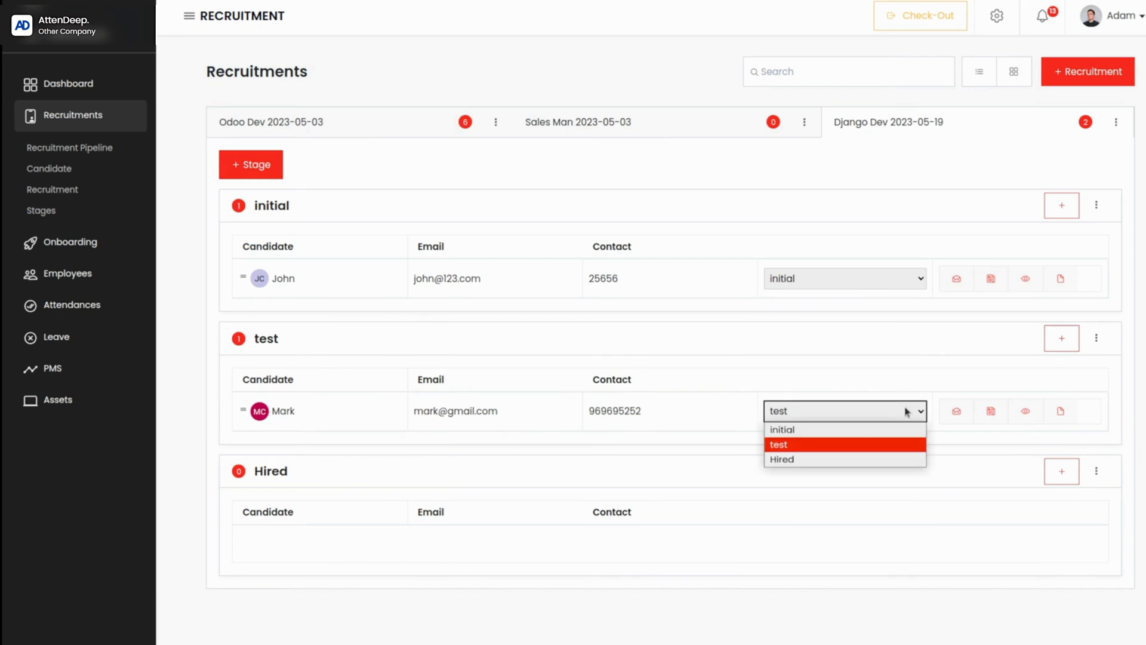
left_click(830, 470)
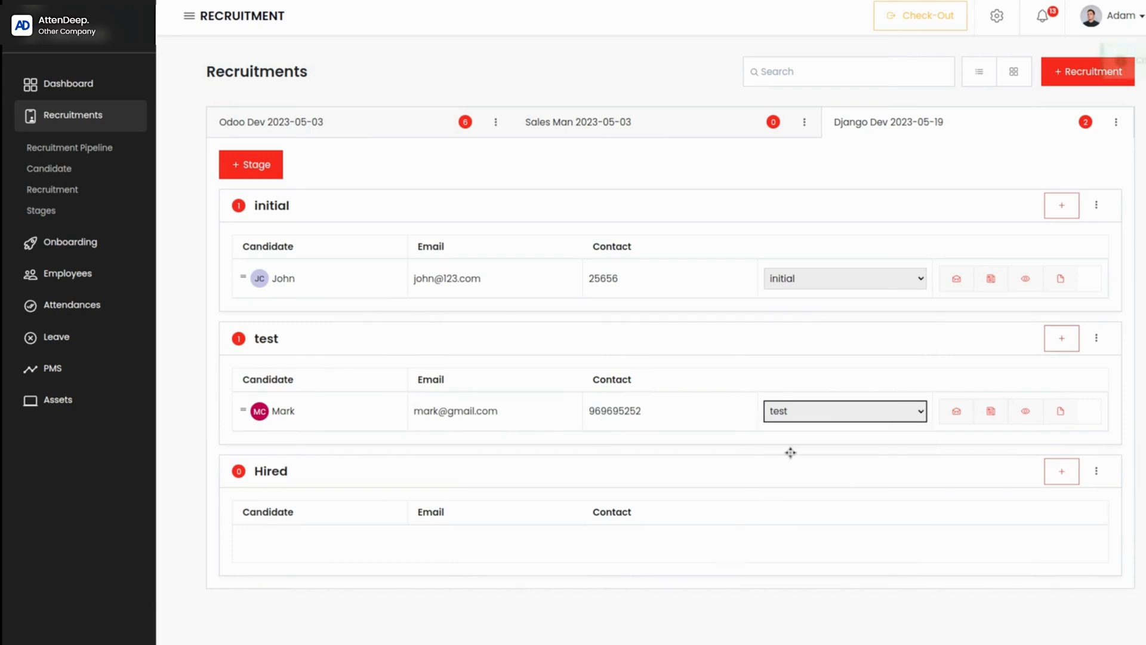
left_click(816, 421)
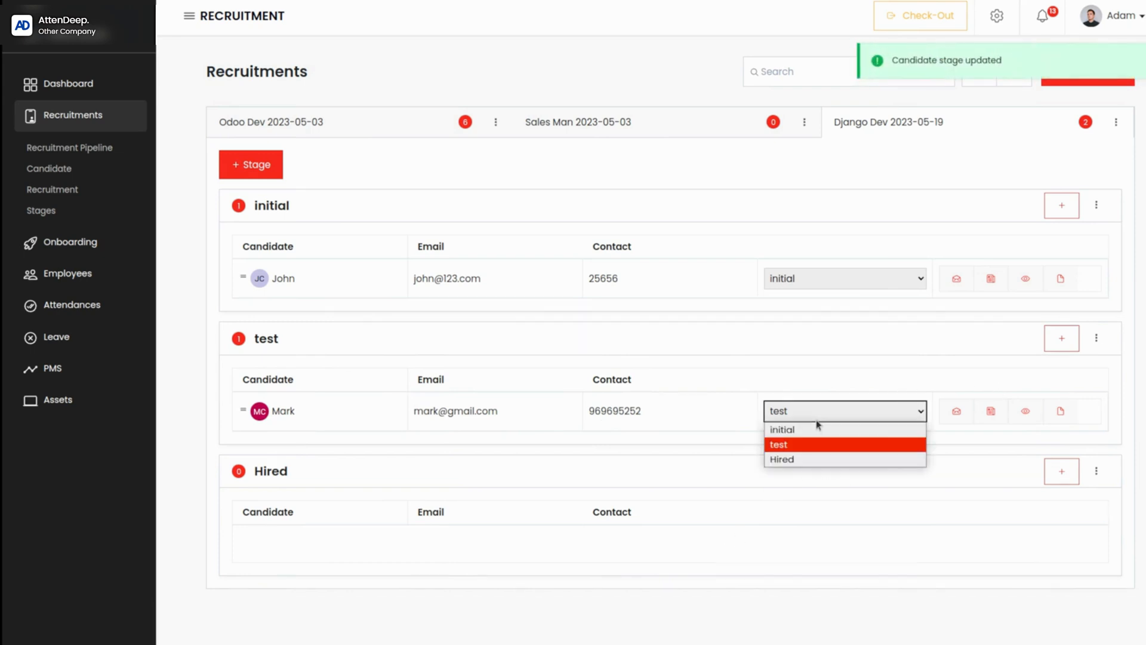
left_click(782, 429)
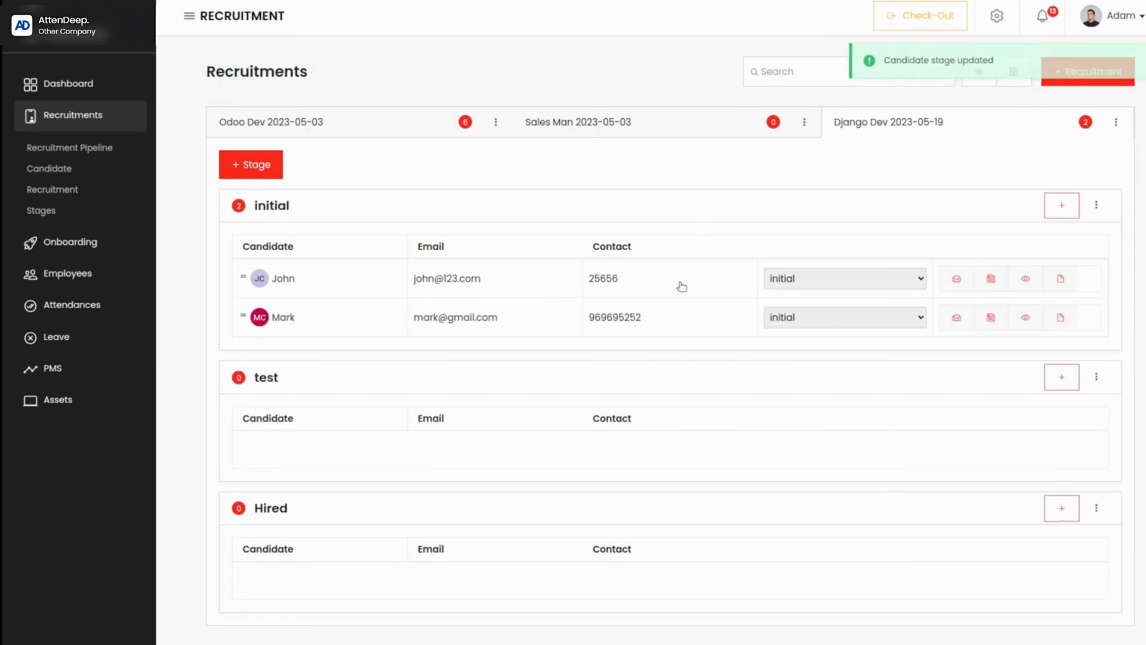
Step: Move the first initial-stage candidate to the test stage in the list view, and the remaining one in the card view
left_click_drag(674, 281, 673, 424)
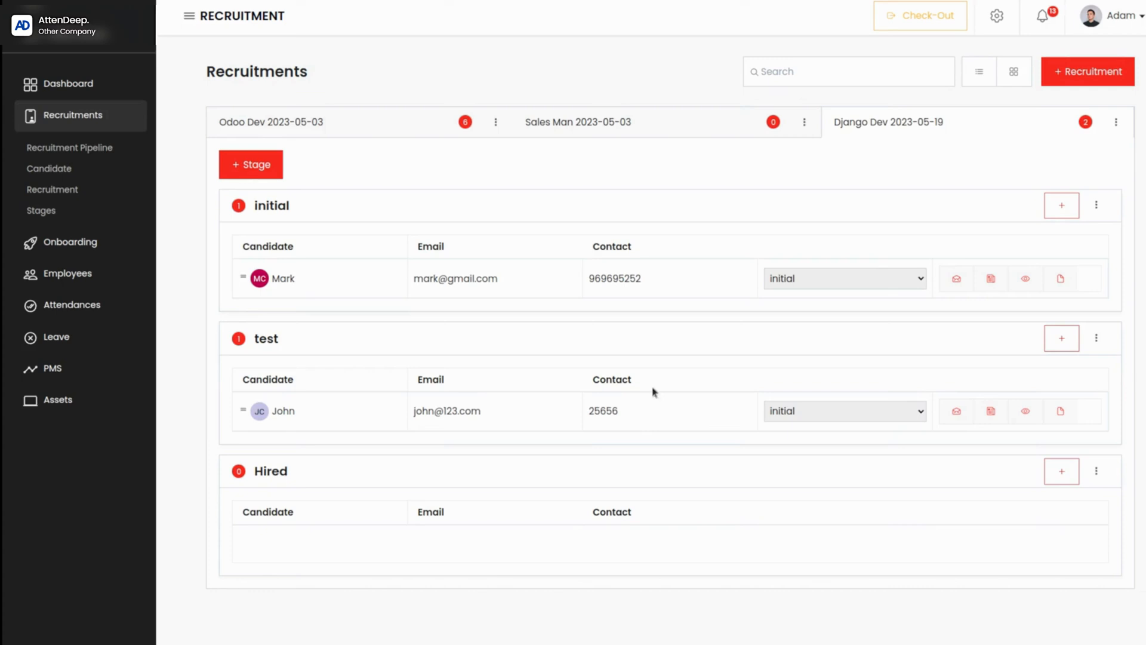
left_click(1015, 74)
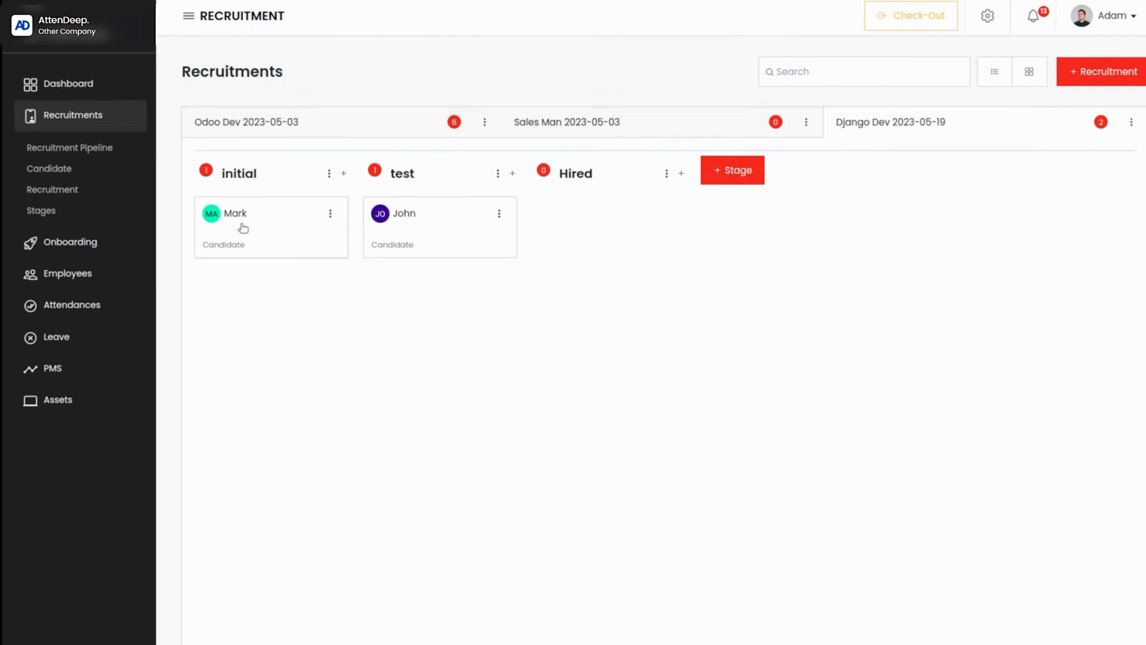
left_click_drag(243, 227, 401, 291)
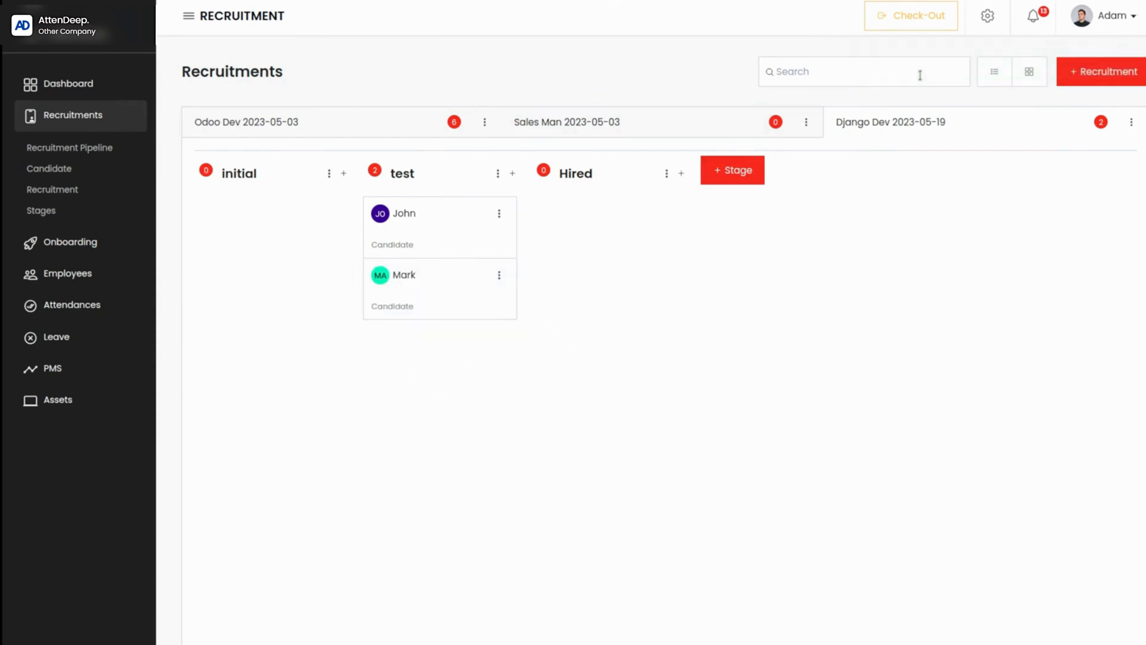
Step: In the list view, move the second candidate in Django Dev's test stage to Hired and open the onboarding list of hired candidates
left_click(995, 73)
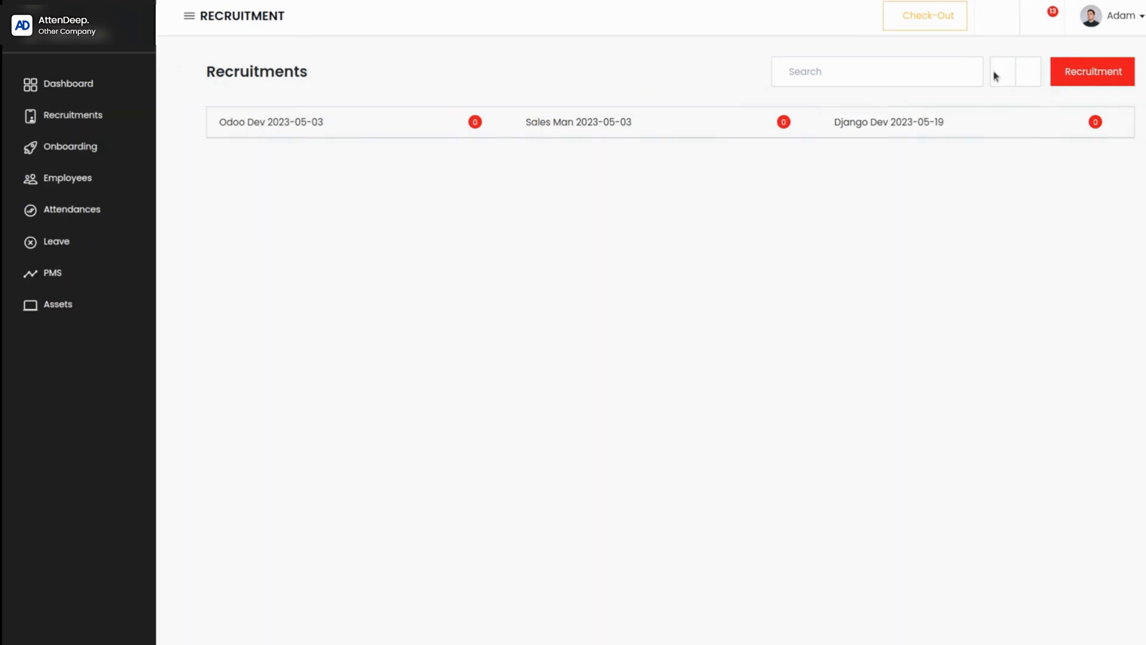
left_click(912, 120)
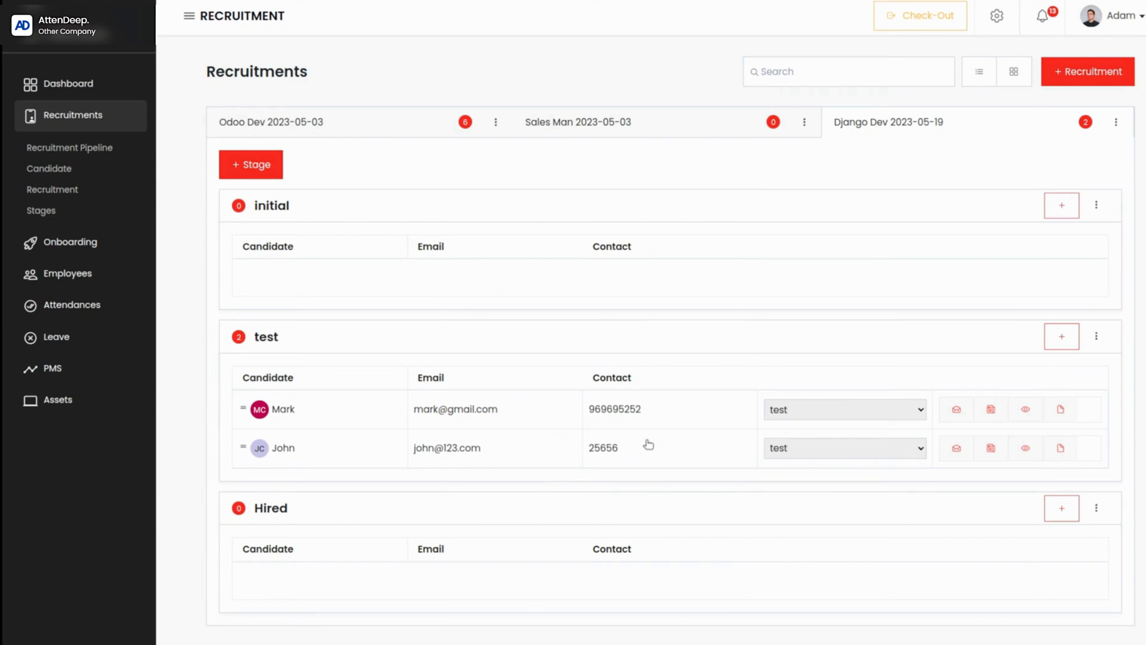
left_click_drag(671, 447, 652, 546)
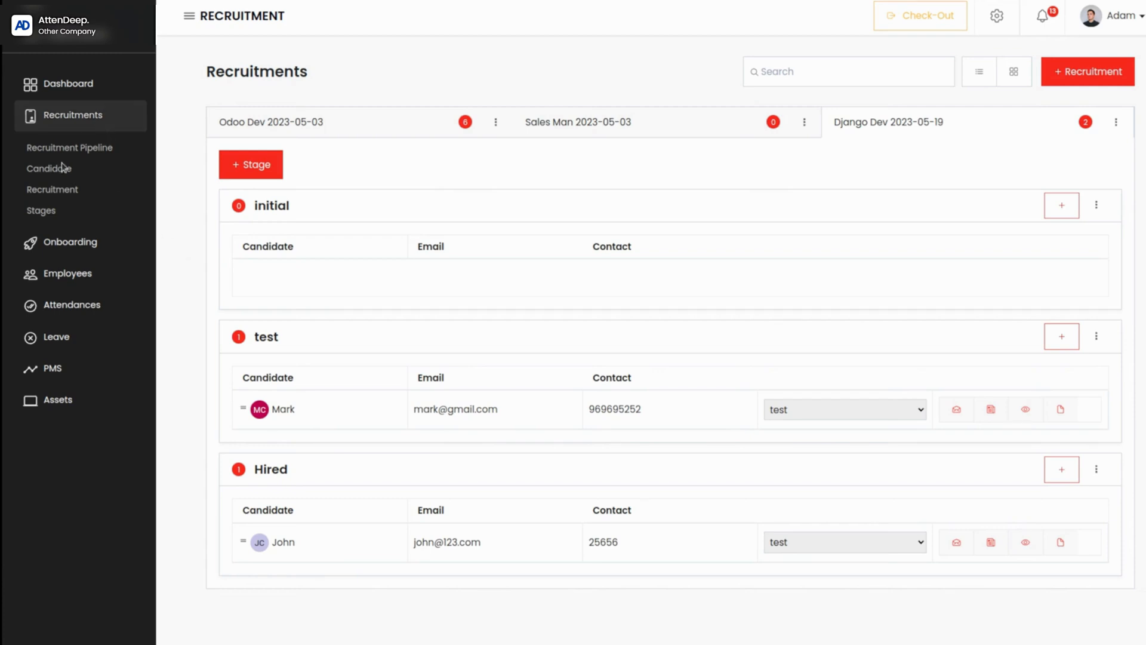
left_click(62, 243)
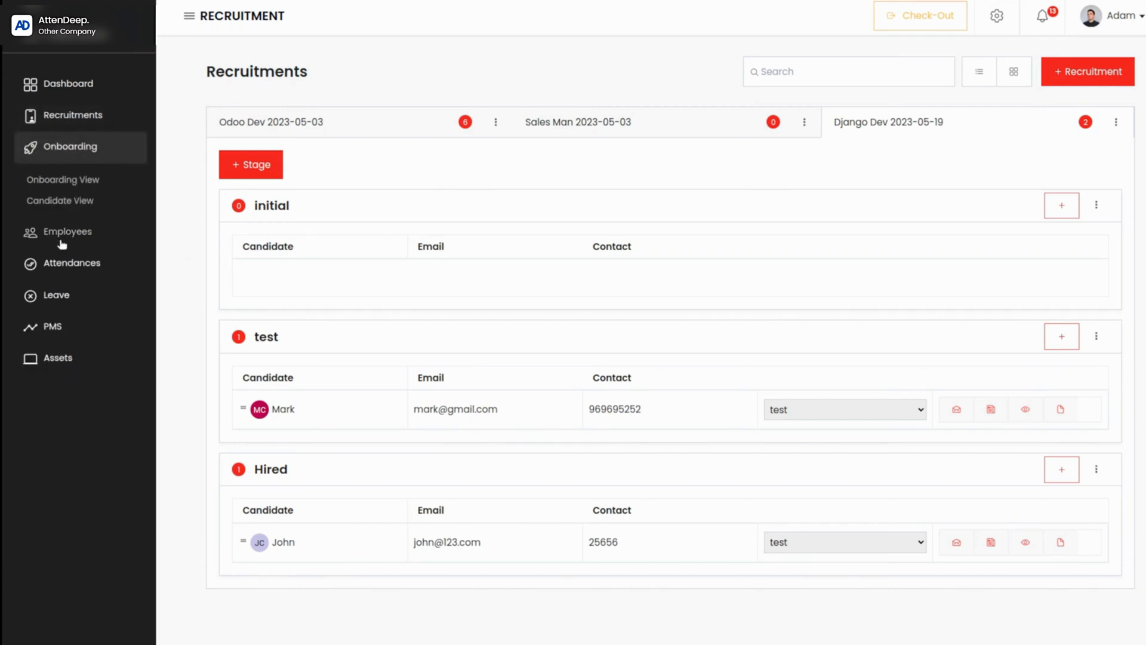
left_click(47, 202)
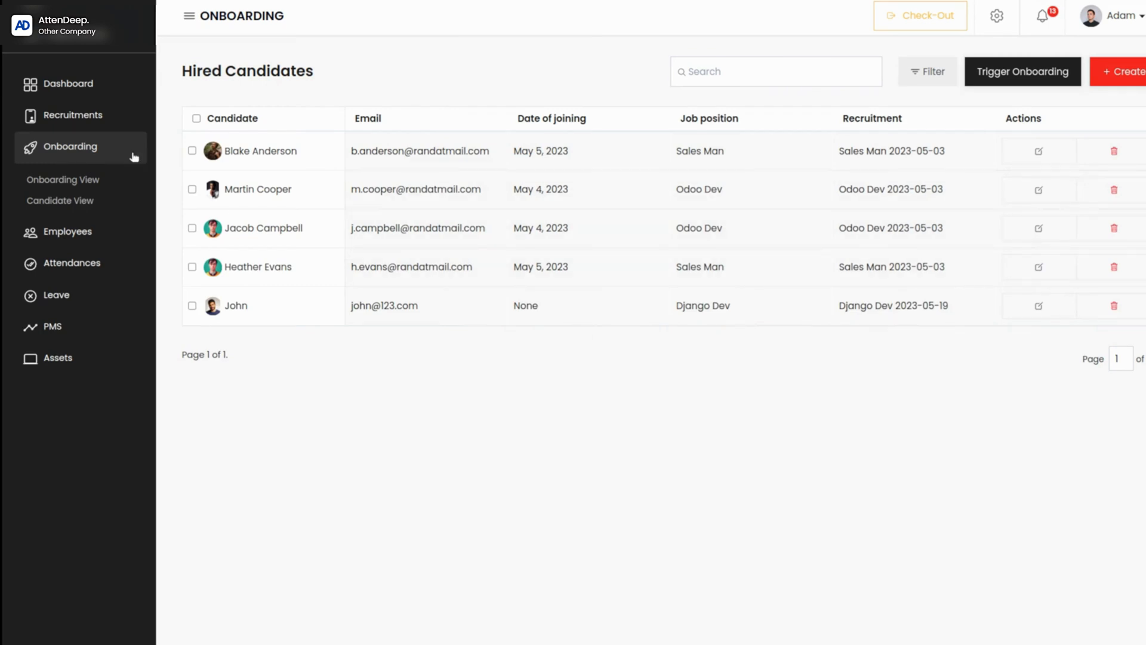
Step: Open the hired Django Dev candidate's profile from the recruitment candidates and look through its notes and resume
left_click(70, 112)
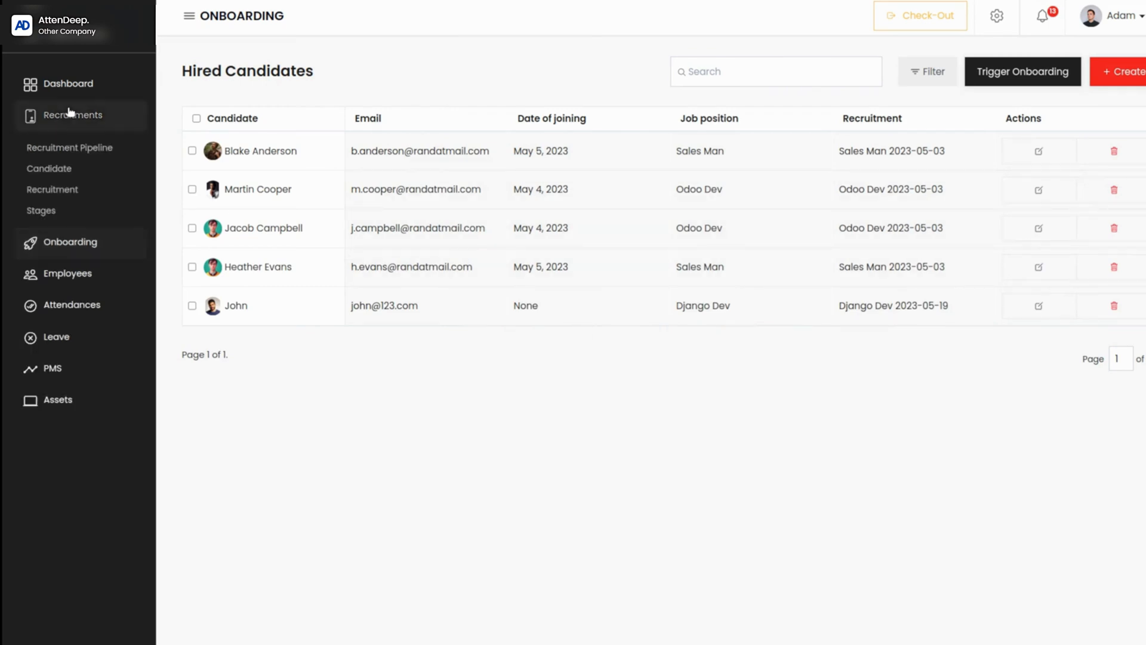
left_click(58, 170)
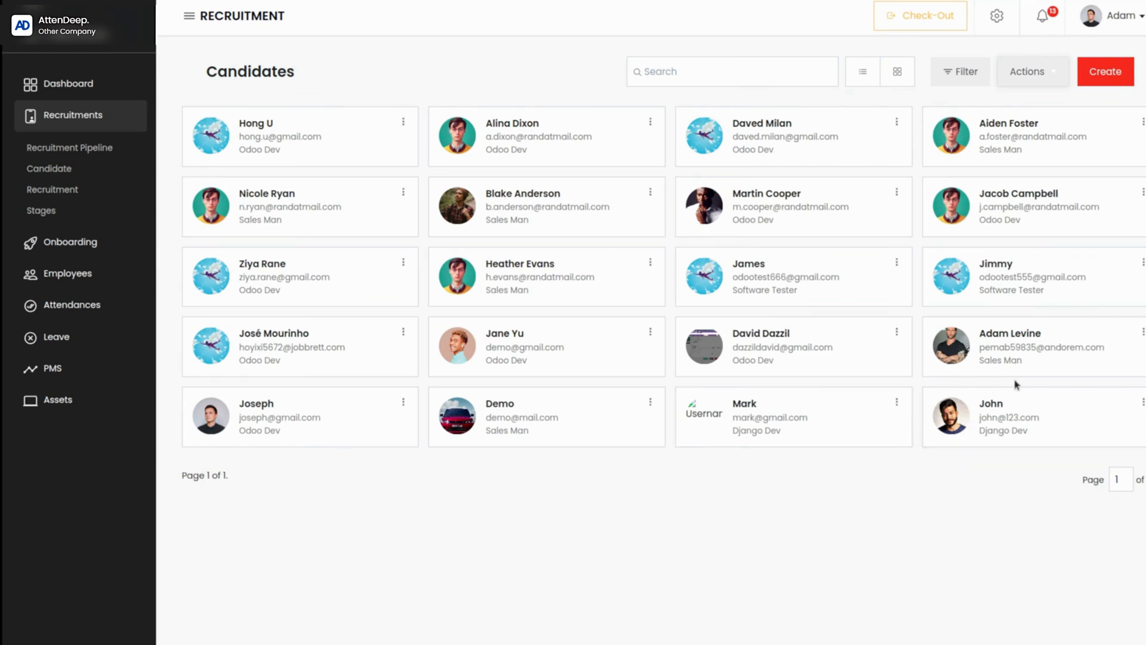
left_click(1007, 417)
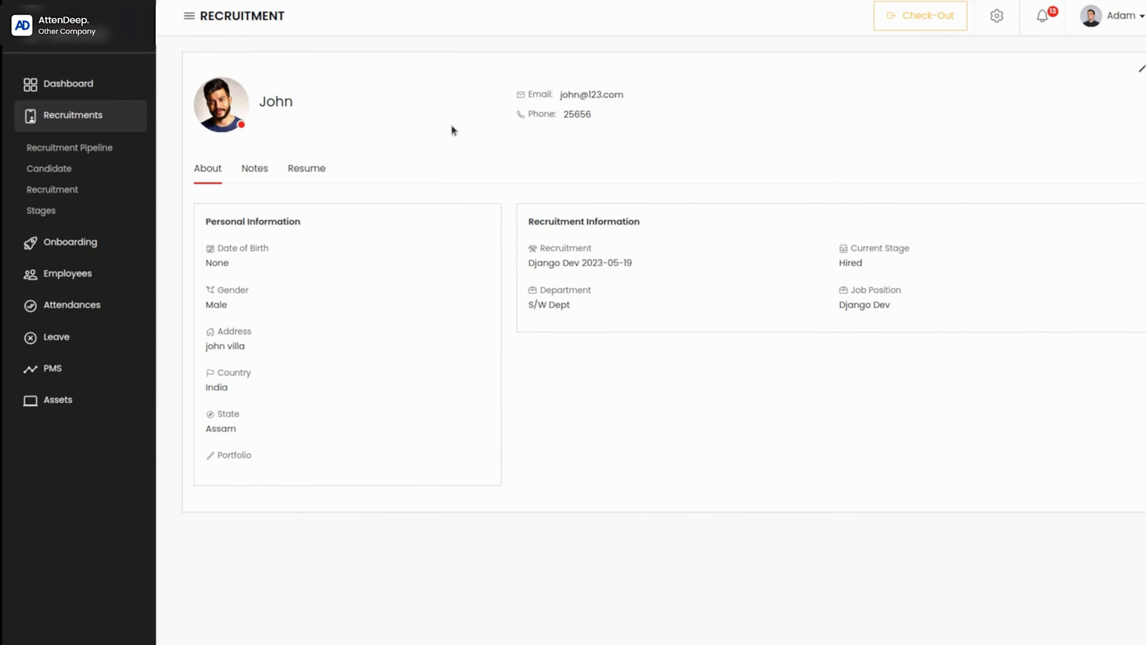
left_click(253, 173)
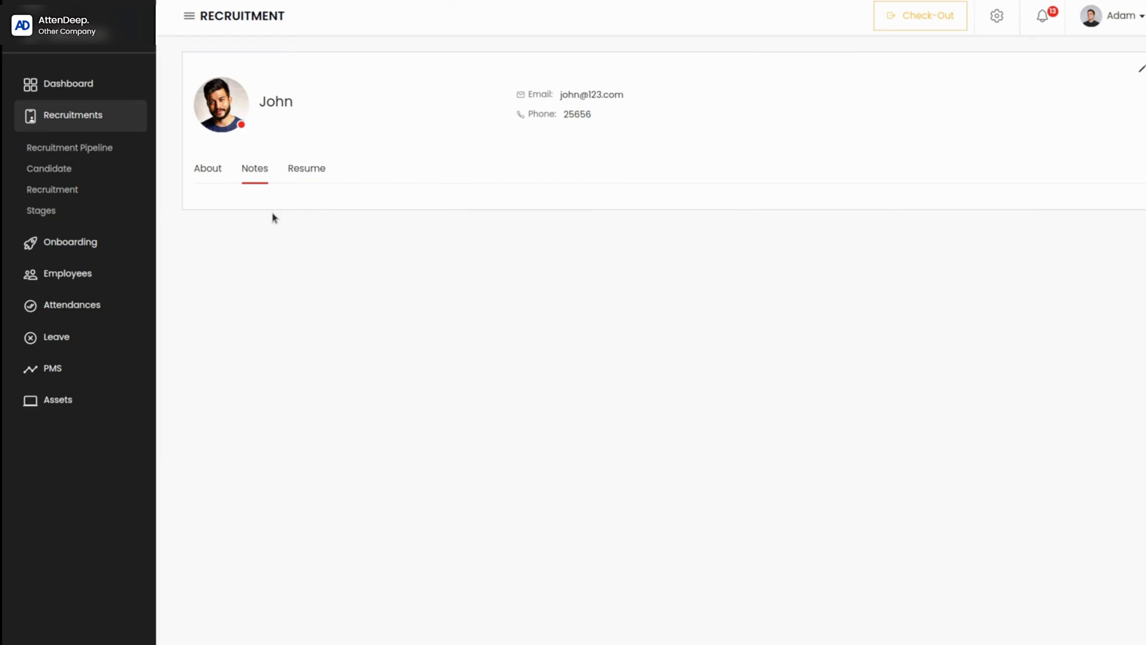
left_click(314, 172)
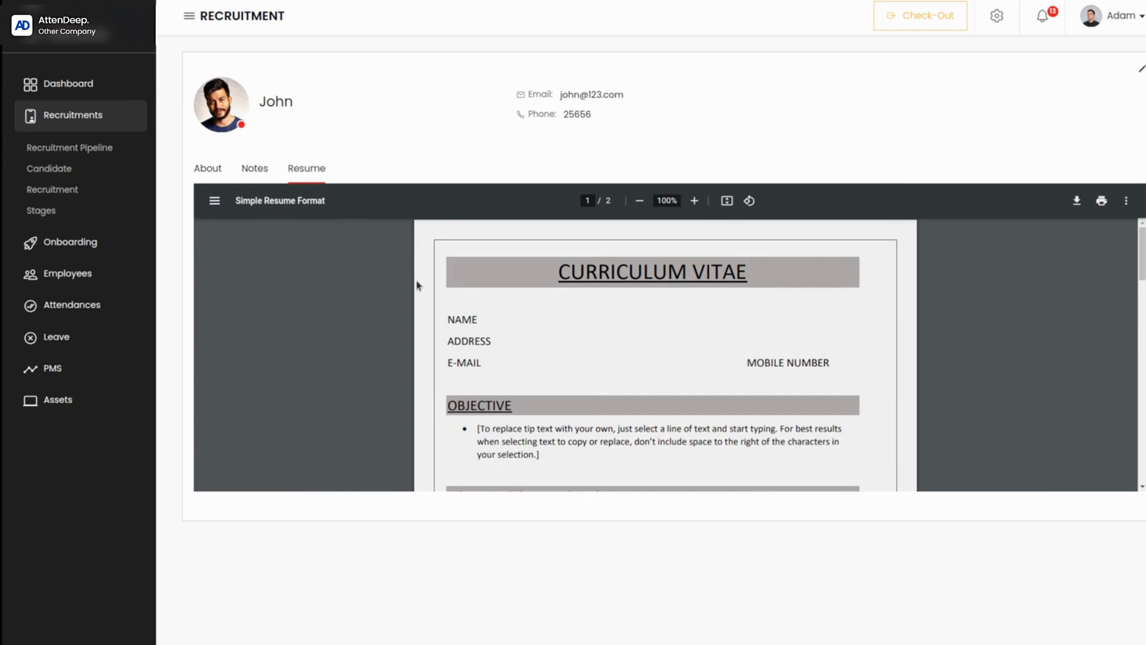
scroll(416, 296, "down", 15)
scroll(416, 299, "up", 15)
Step: Open the profile of the Django Dev candidate still in the test stage and view the candidate's notes
left_click(54, 168)
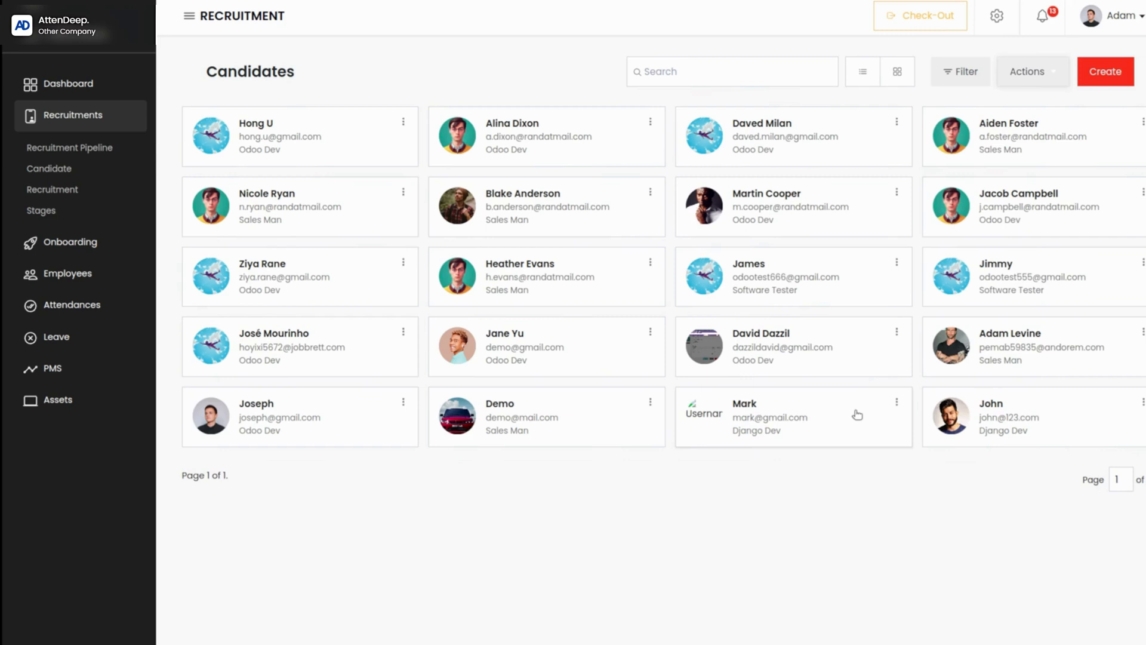
left_click(745, 411)
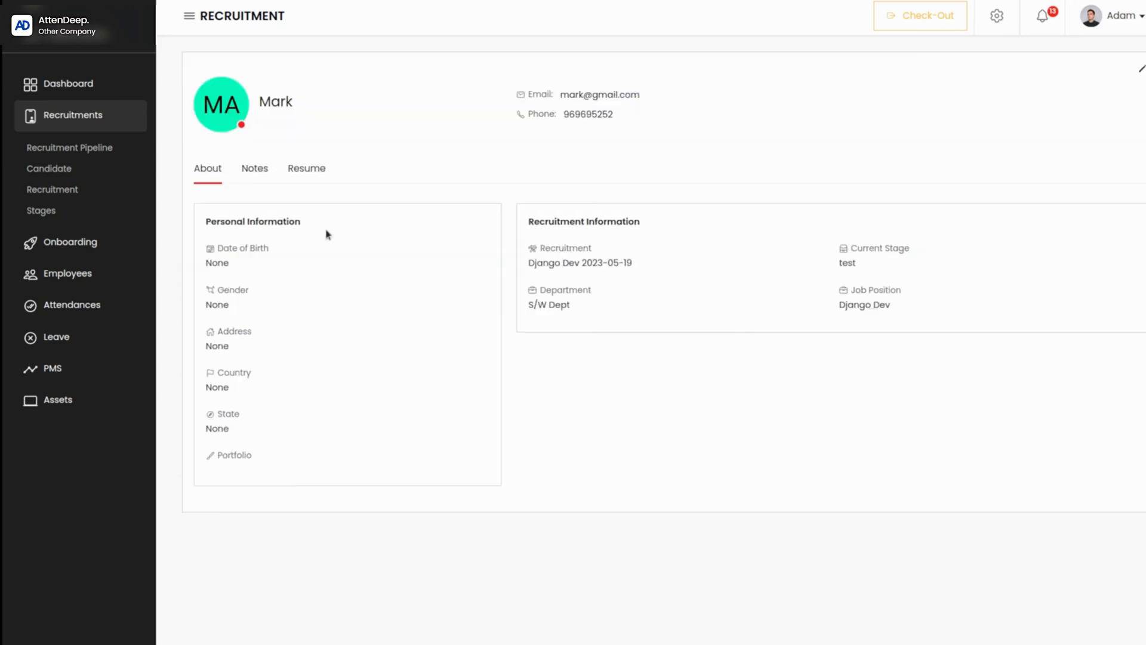
left_click(261, 171)
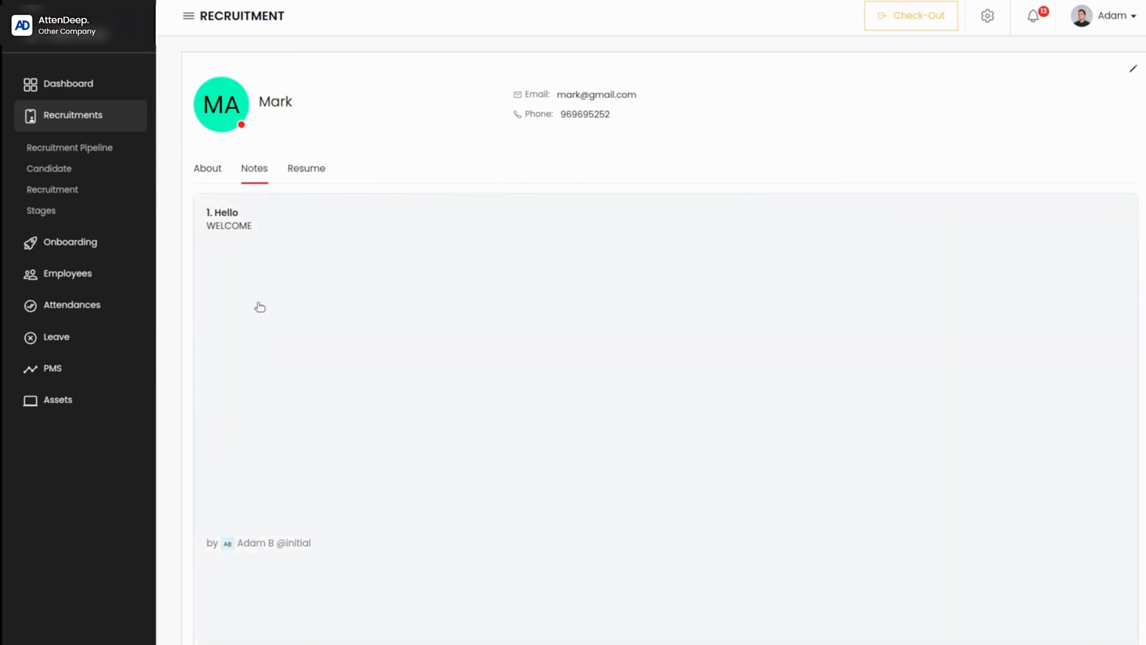